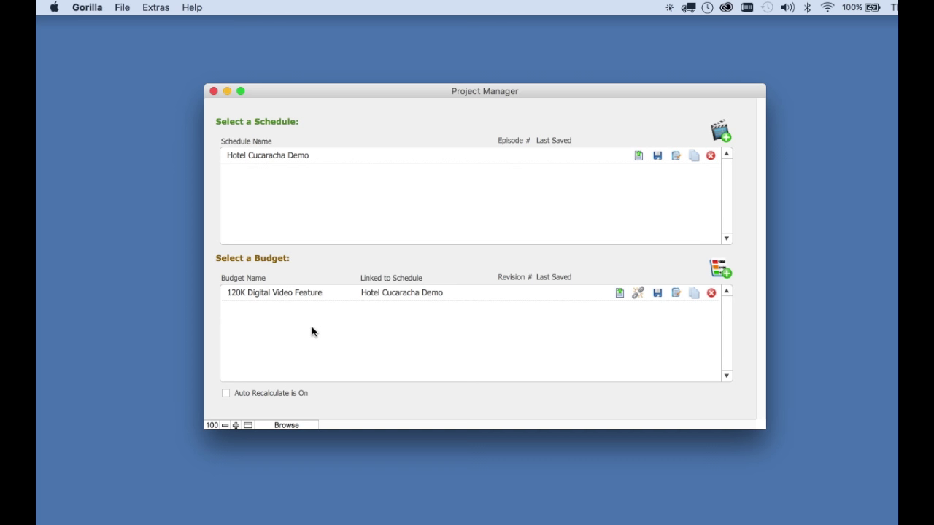
# - Select the 120K Digital Video Feature budget row linked to the Hotel Cucaracha Demo schedule
pyautogui.click(330, 298)
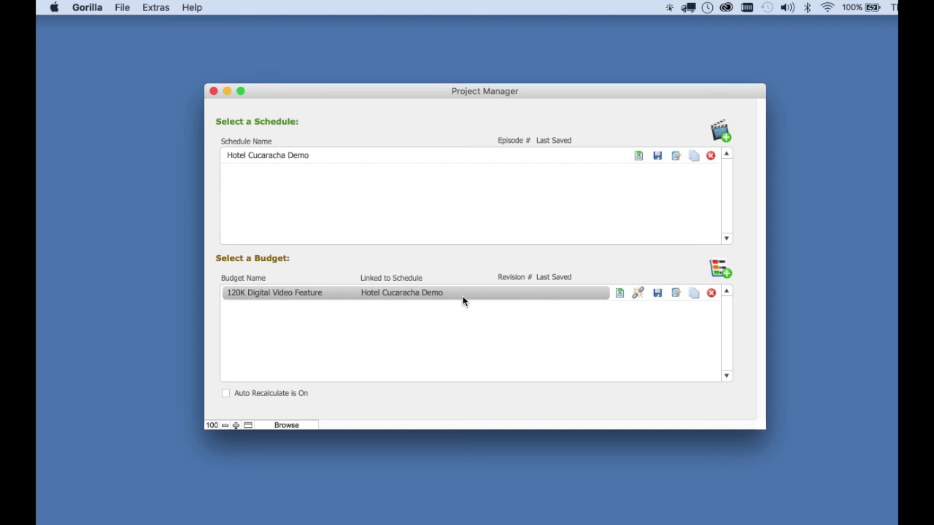
# - Open the 120K Digital Video Feature budget, enlarge its window, and drill into the 03-00 PRODUCER account
pyautogui.doubleClick(333, 295)
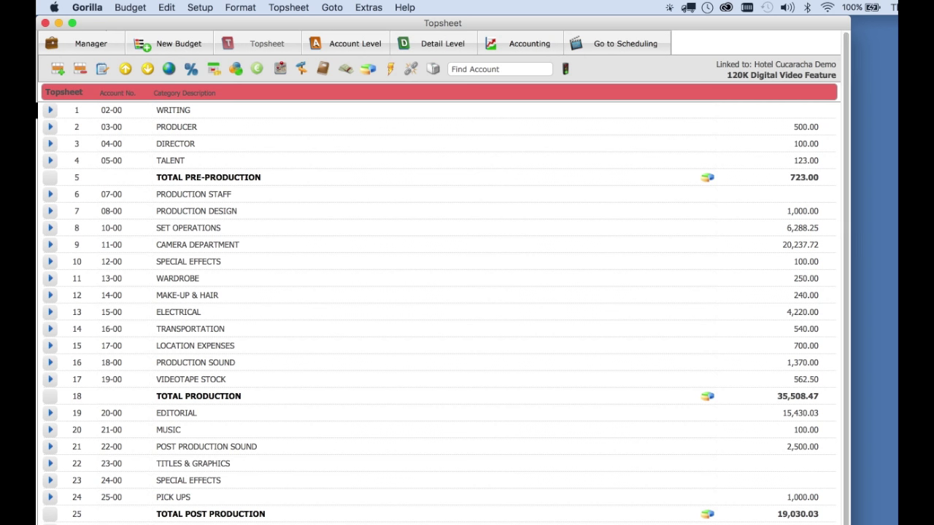
pyautogui.moveTo(848, 522); pyautogui.dragTo(893, 521)
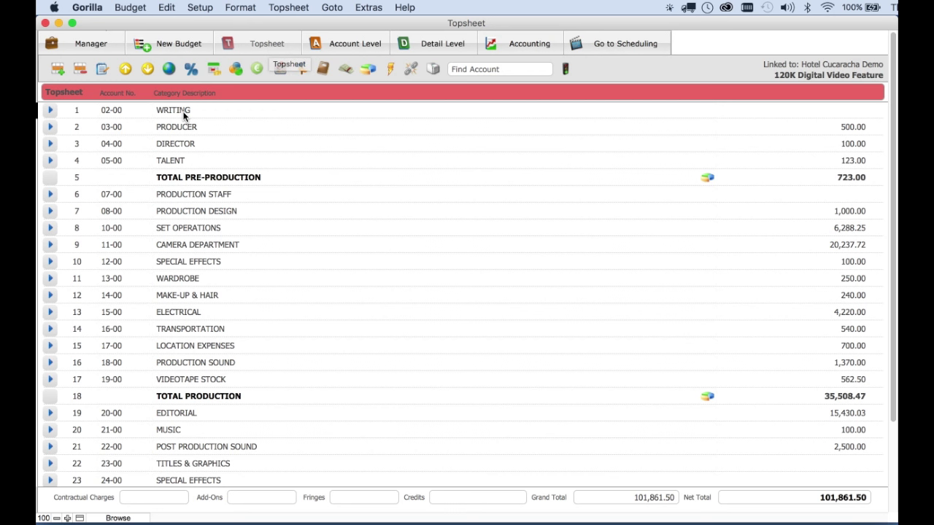
pyautogui.click(50, 127)
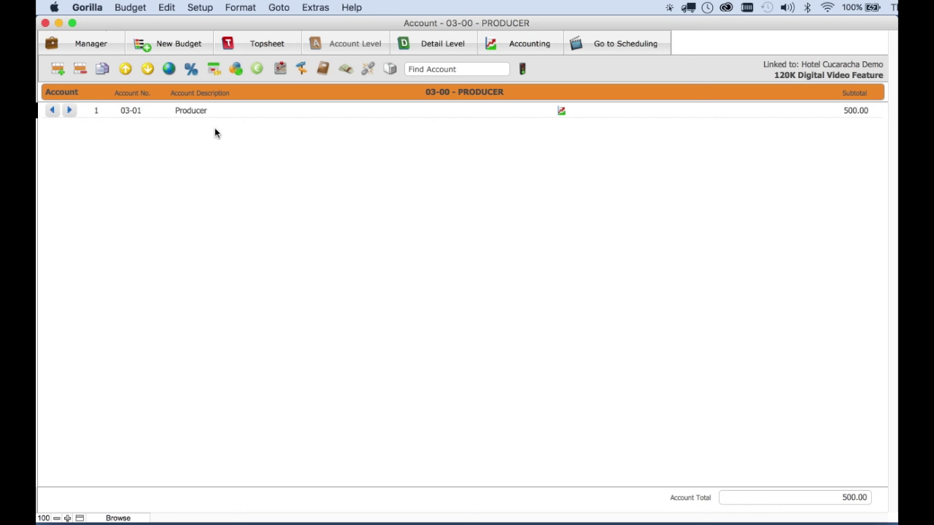
# - Insert a new account line 03-02 described as 'Asst. Producer' below Producer
pyautogui.click(60, 72)
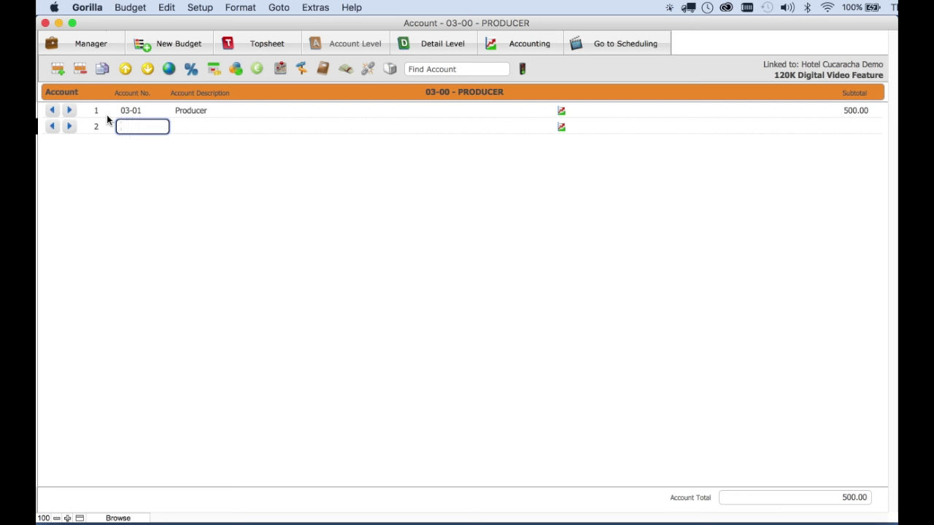
pyautogui.write('03-02')
pyautogui.click(198, 125)
pyautogui.write('A')
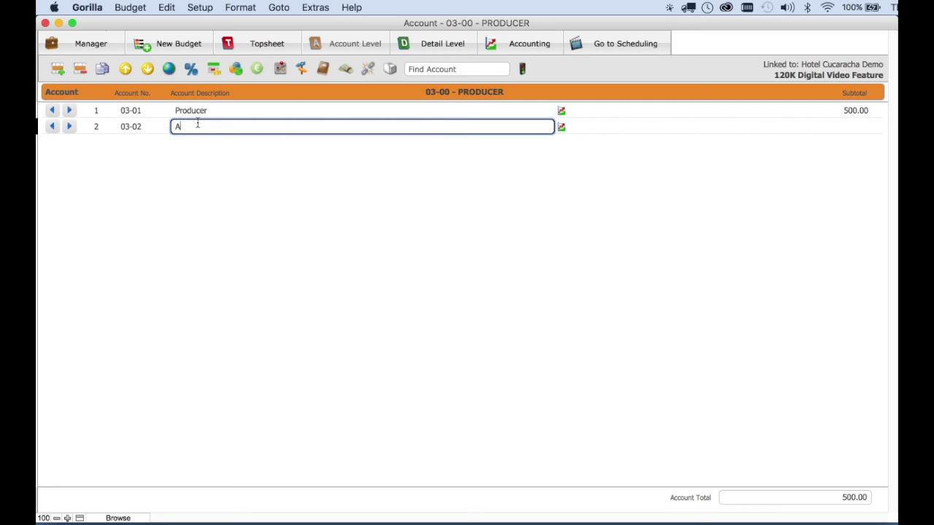
pyautogui.write('sst. Producer')
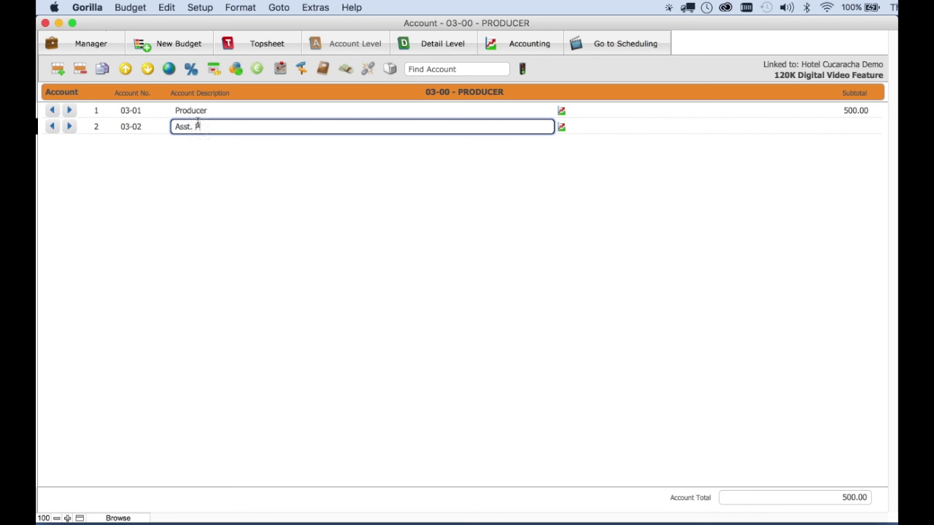
pyautogui.click(268, 158)
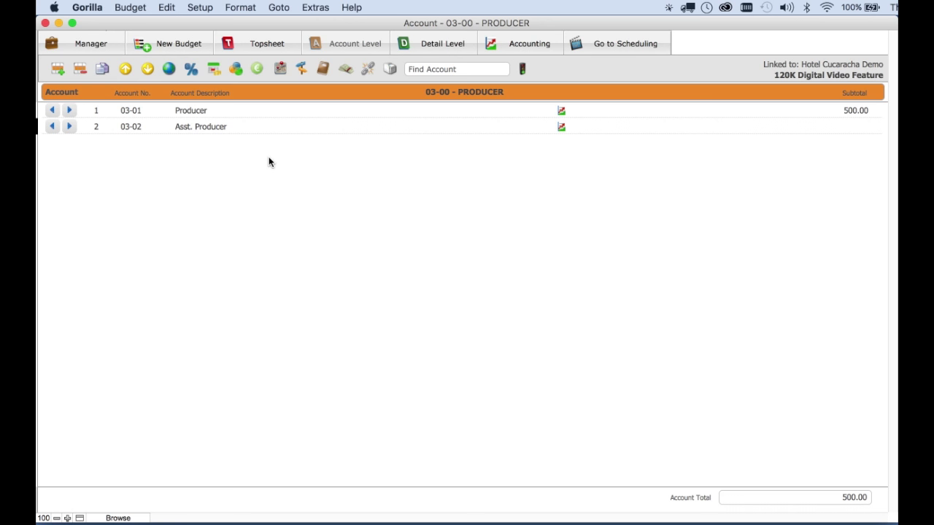
# - Give Asst. Producer a Salary detail line at a 1,000.00 rate, raising PRODUCER to 1,500.00
pyautogui.click(68, 127)
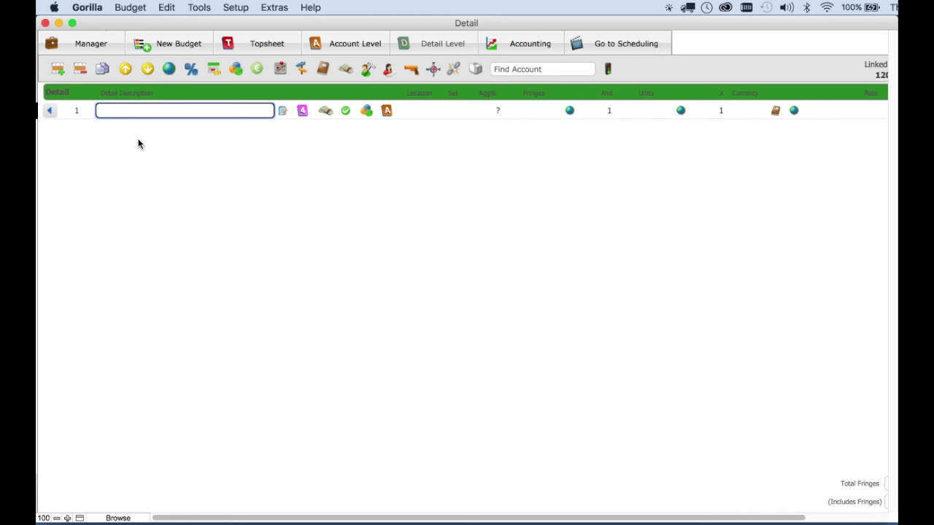
pyautogui.write('Salary')
pyautogui.click(328, 162)
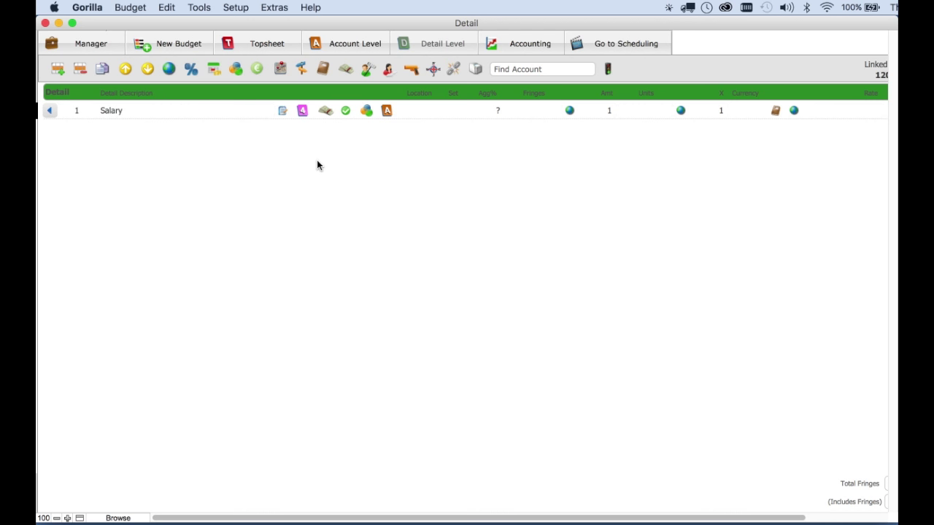
pyautogui.click(234, 9)
pyautogui.click(247, 47)
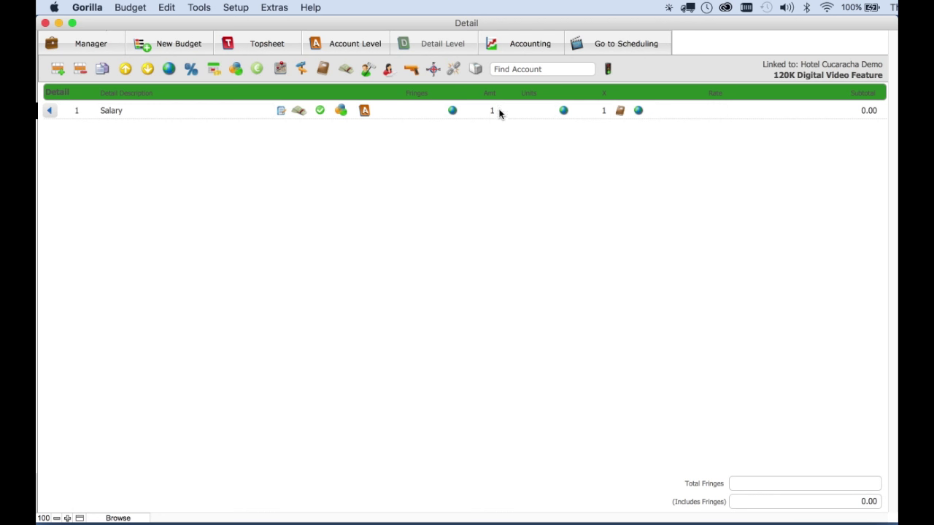
pyautogui.click(718, 111)
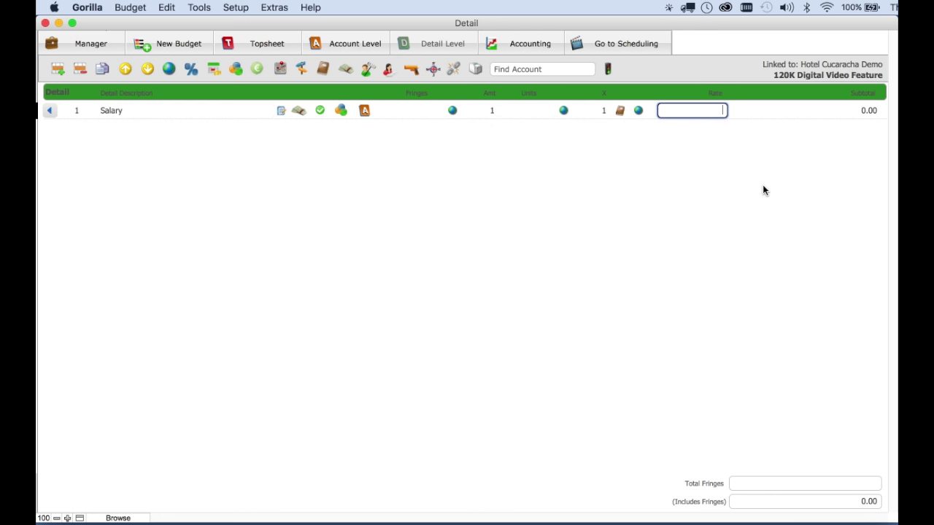
pyautogui.write('1000')
pyautogui.click(763, 185)
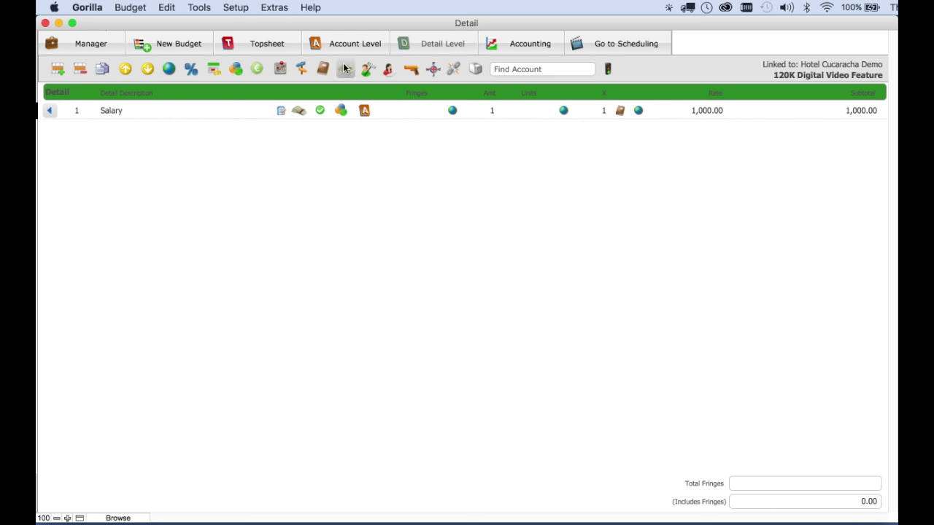
pyautogui.click(263, 44)
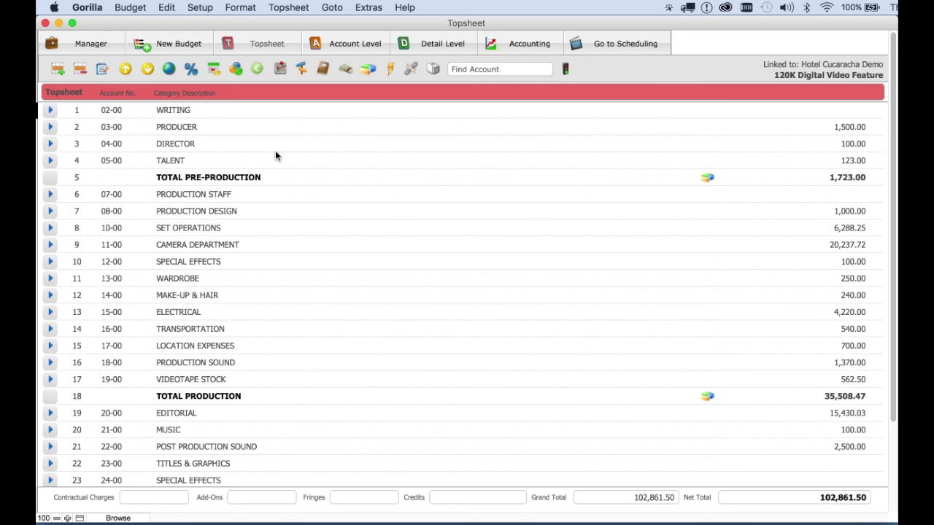
# - Create a new global group named 'Shoot Days'
pyautogui.click(168, 69)
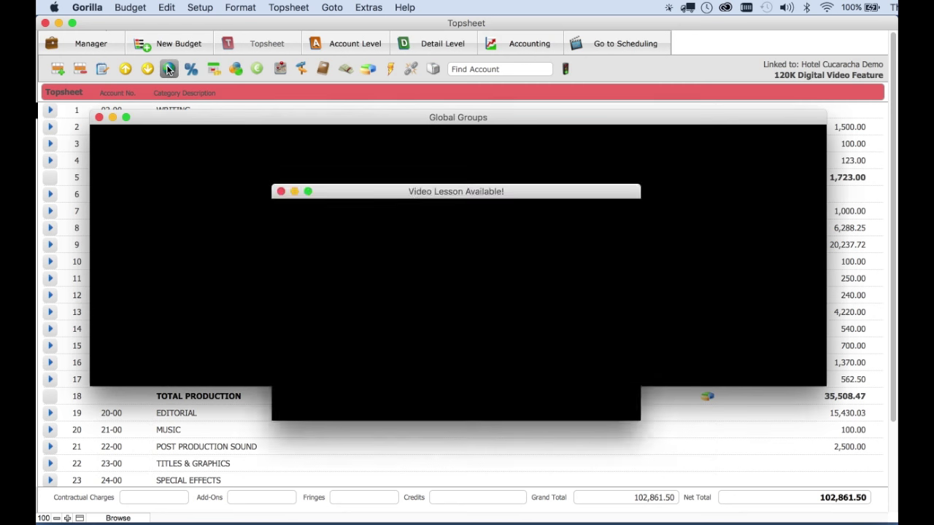
pyautogui.click(281, 192)
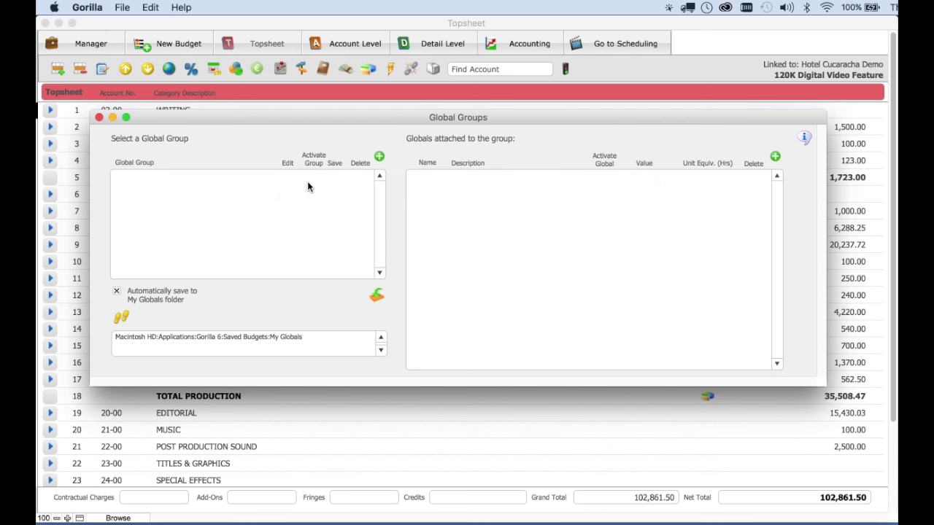
pyautogui.click(378, 156)
pyautogui.write('Shoot Days')
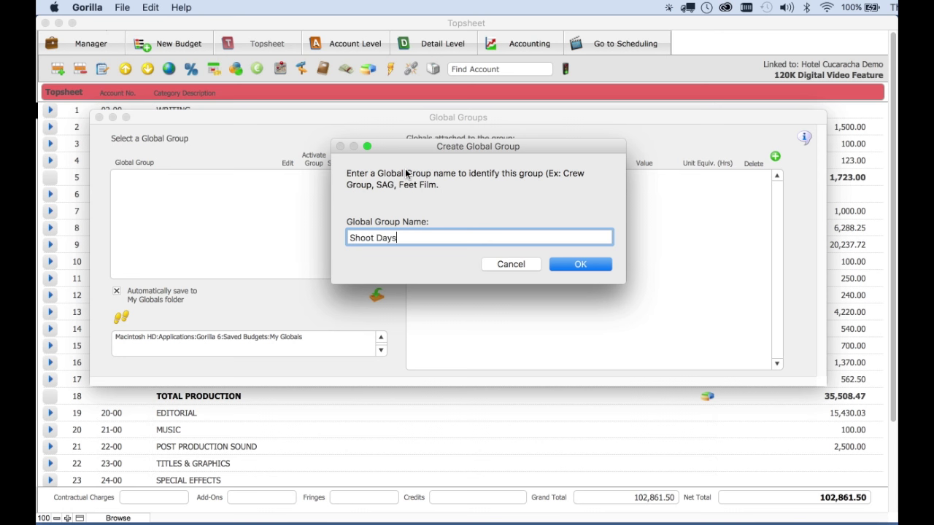
pyautogui.click(585, 265)
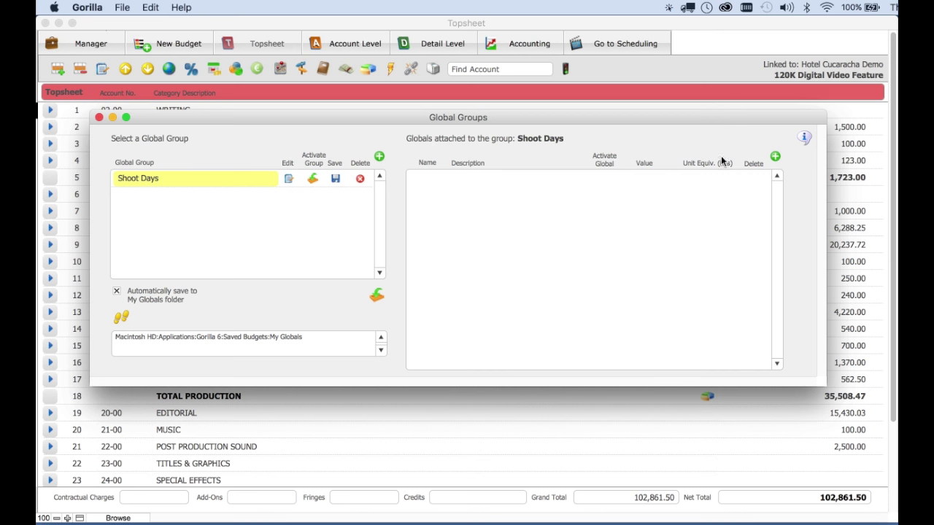
# - Add global S1 'Prep' with value 6 to Shoot Days
pyautogui.click(775, 156)
pyautogui.write('S1')
pyautogui.click(505, 250)
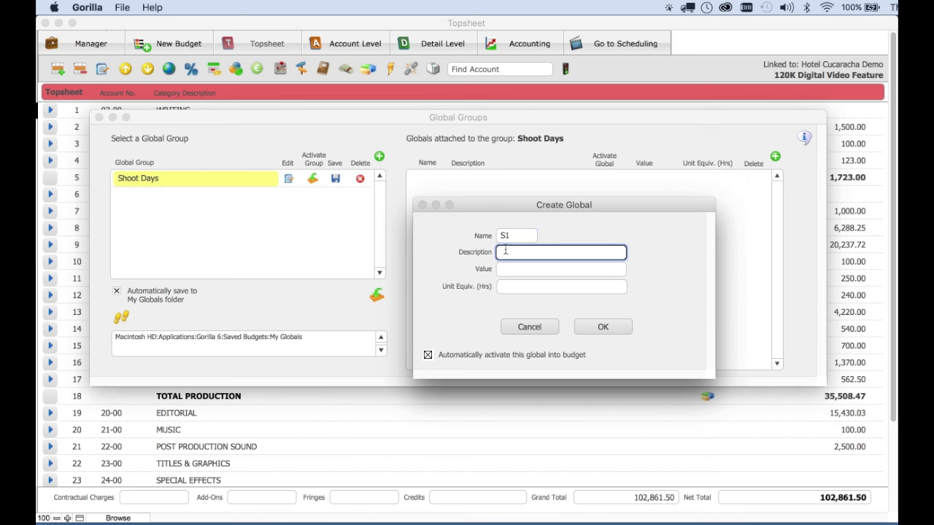
pyautogui.write('Prep')
pyautogui.click(508, 270)
pyautogui.write('6')
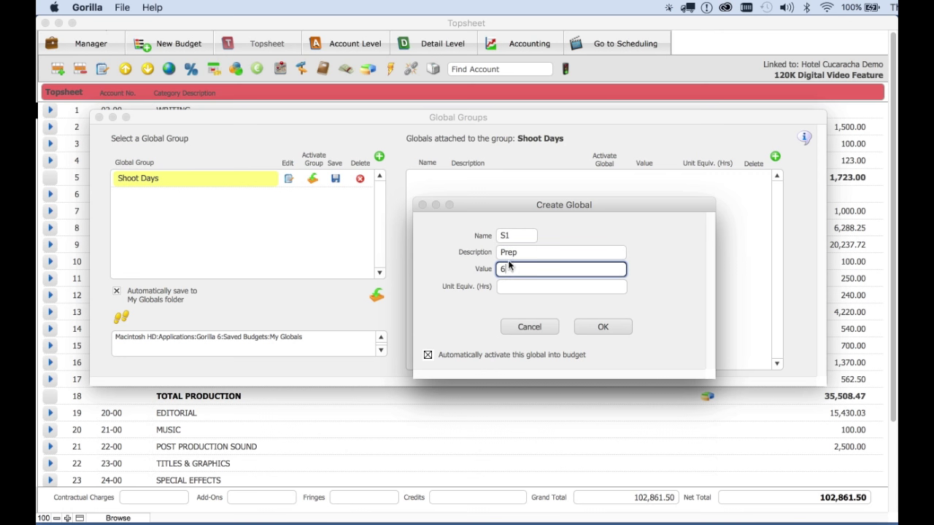
pyautogui.click(604, 325)
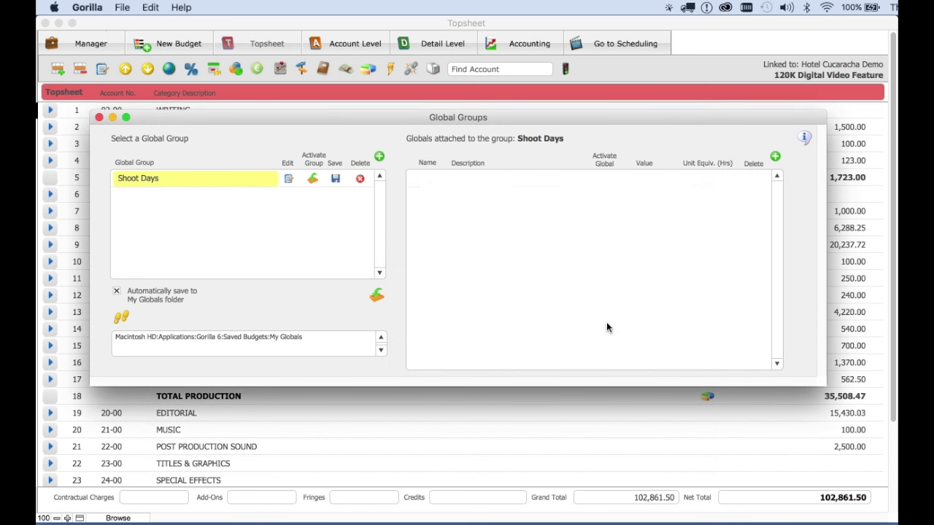
# - Add global S2 'Crew' with value 12 to Shoot Days
pyautogui.click(775, 156)
pyautogui.write('S2')
pyautogui.click(512, 252)
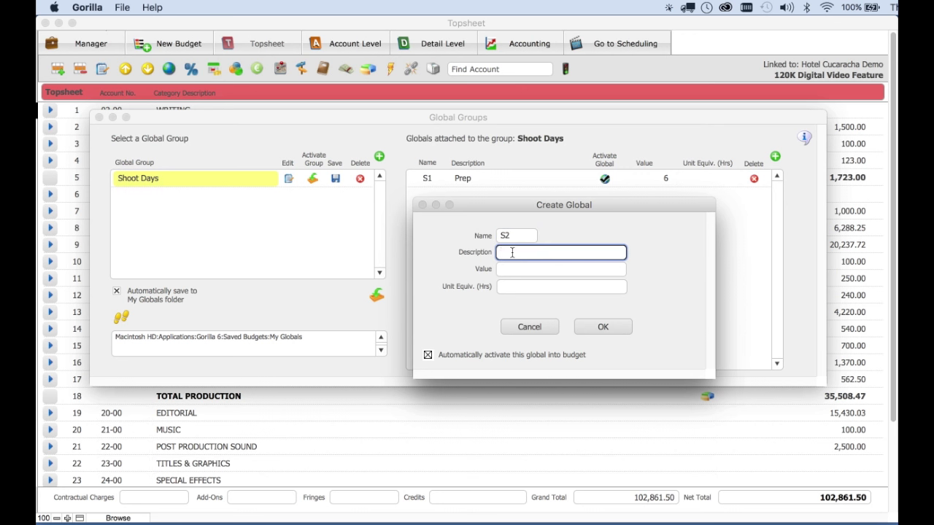
pyautogui.write('Crew')
pyautogui.click(517, 270)
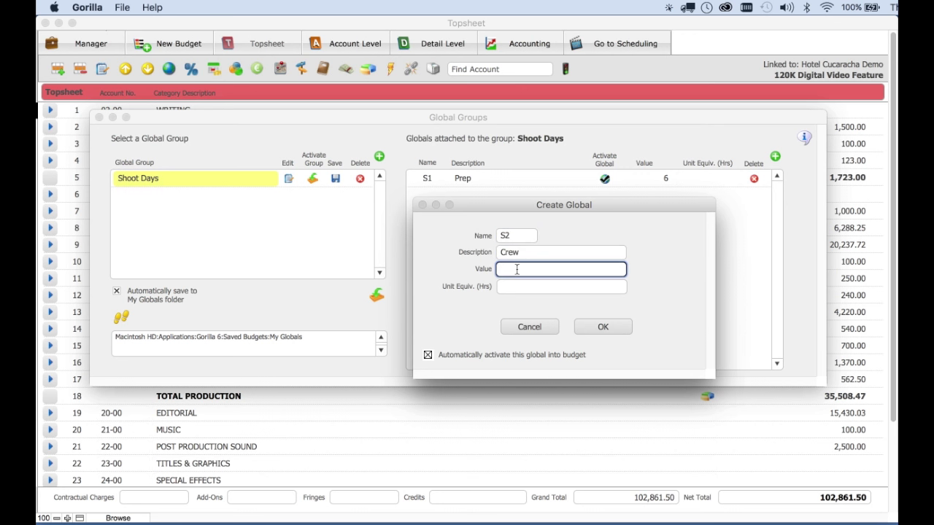
pyautogui.write('12')
pyautogui.click(603, 327)
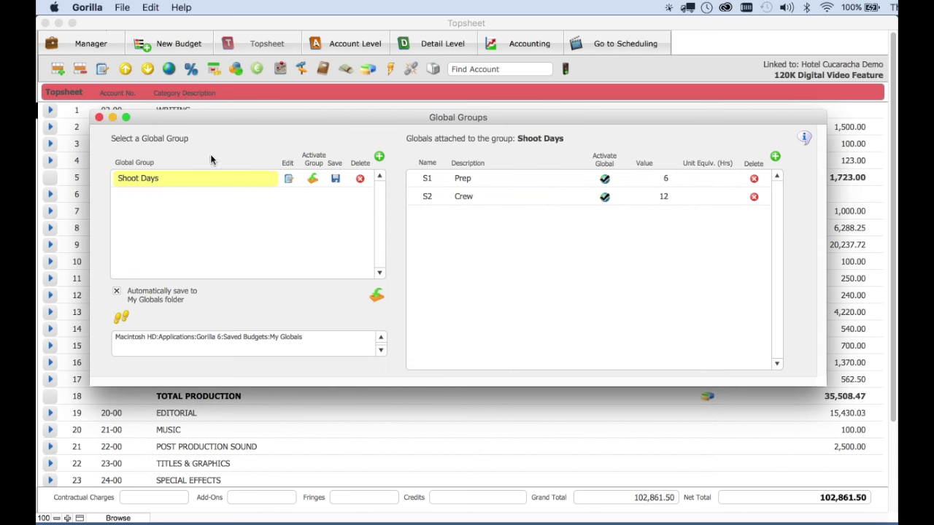
# - Under SET OPERATIONS > Grip, add detail lines Prep at 100.00 and Shoot at 200.00
pyautogui.click(99, 117)
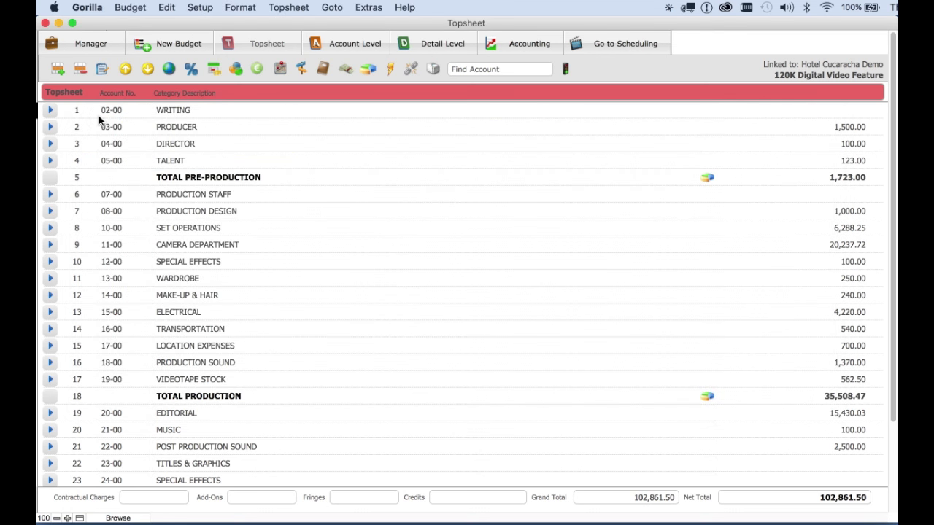
pyautogui.click(50, 229)
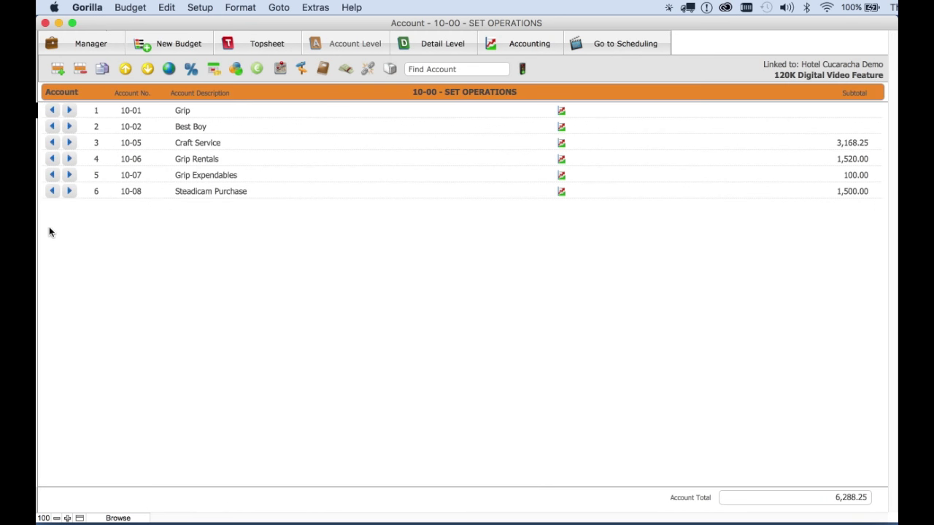
pyautogui.click(70, 110)
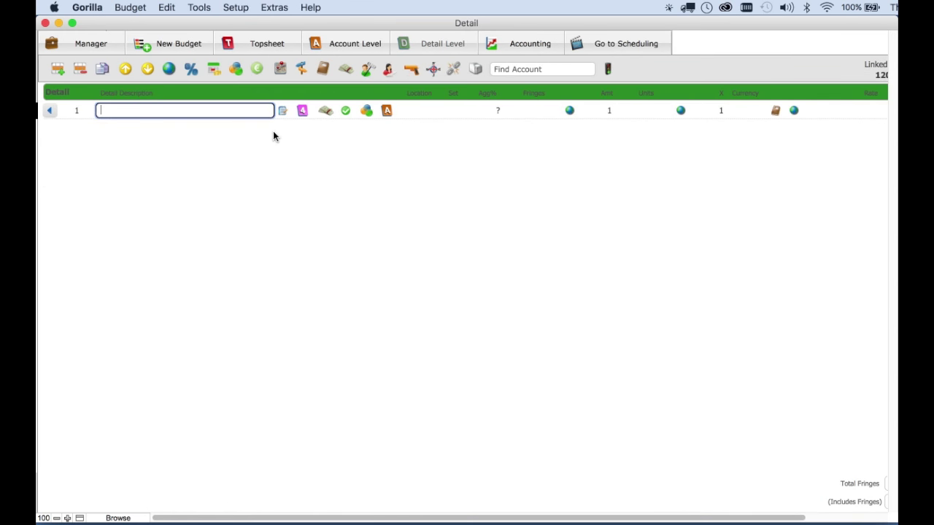
pyautogui.write('Prep')
pyautogui.click(59, 69)
pyautogui.write('Shoot')
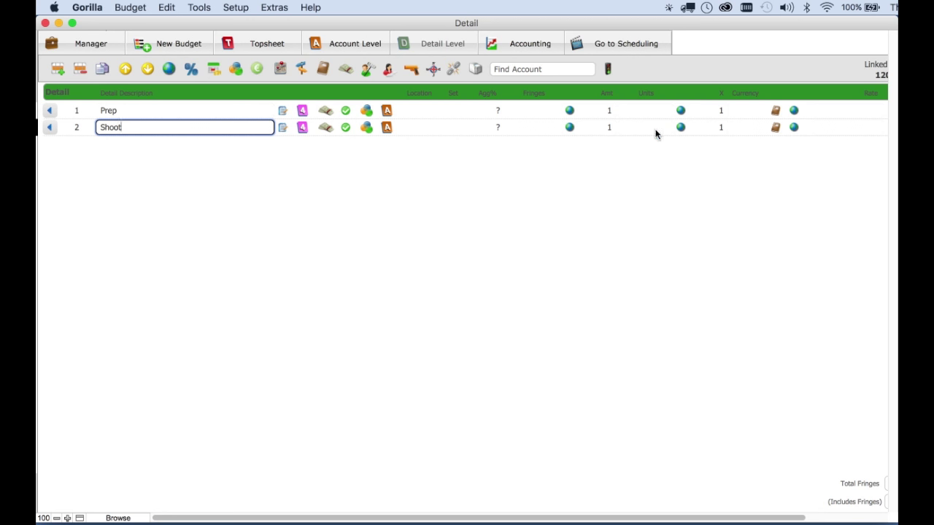
pyautogui.click(722, 110)
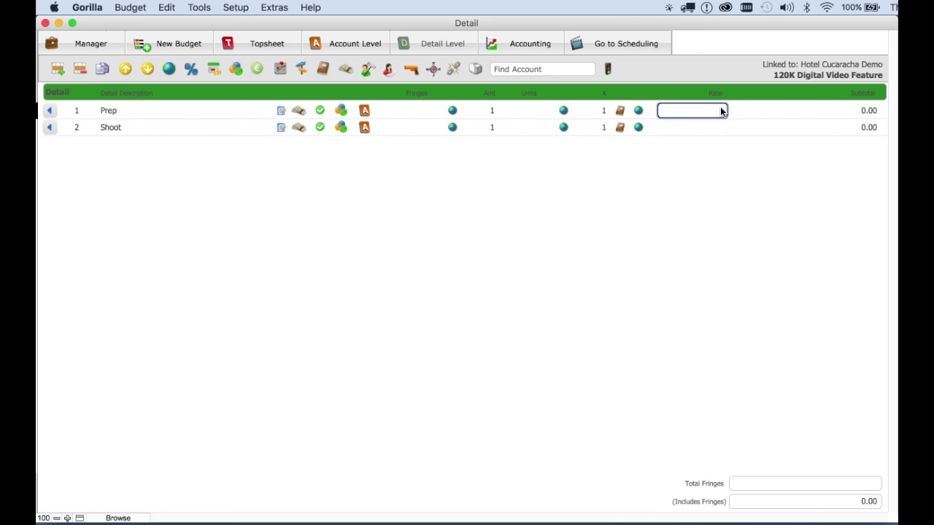
pyautogui.write('1000')
pyautogui.click(714, 127)
pyautogui.write('20')
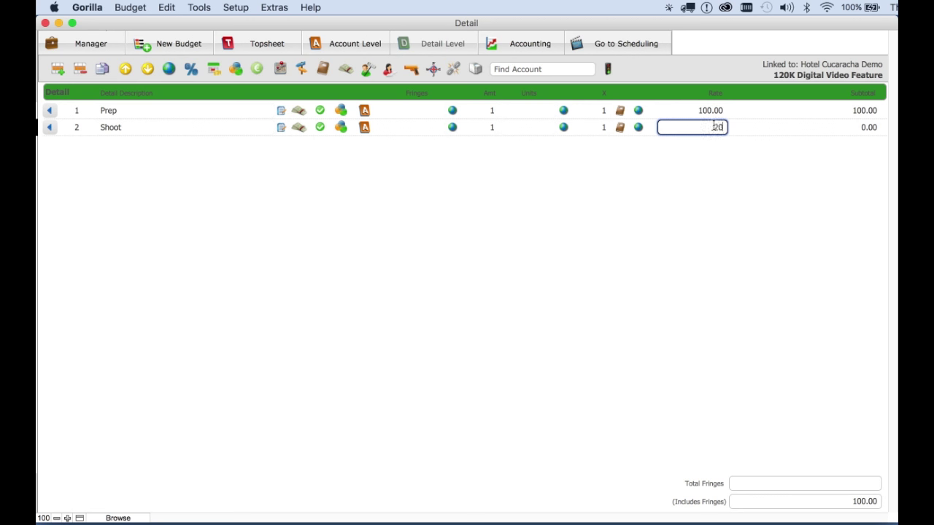
pyautogui.write('0')
pyautogui.click(717, 175)
# - Link Prep's amount to global S1 and Shoot's to S2, both in Days, totalling 3,000.00
pyautogui.click(453, 111)
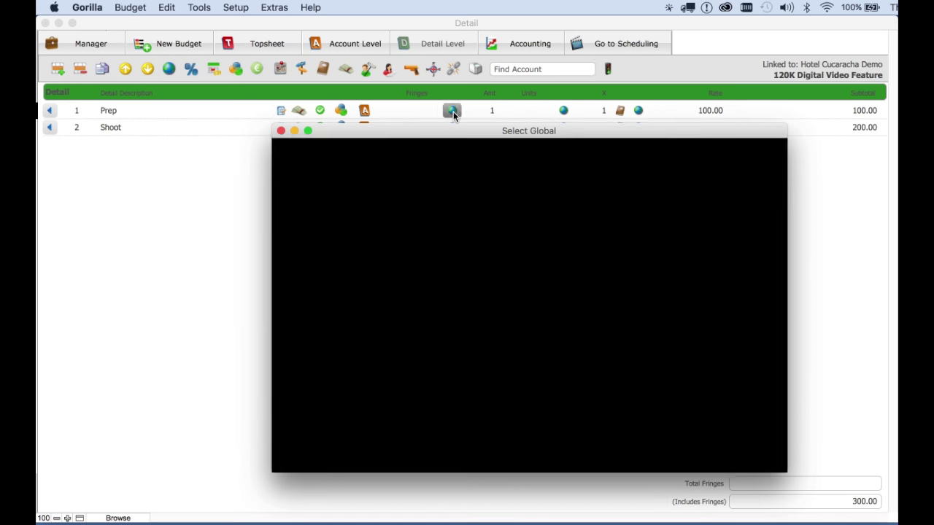
pyautogui.doubleClick(394, 190)
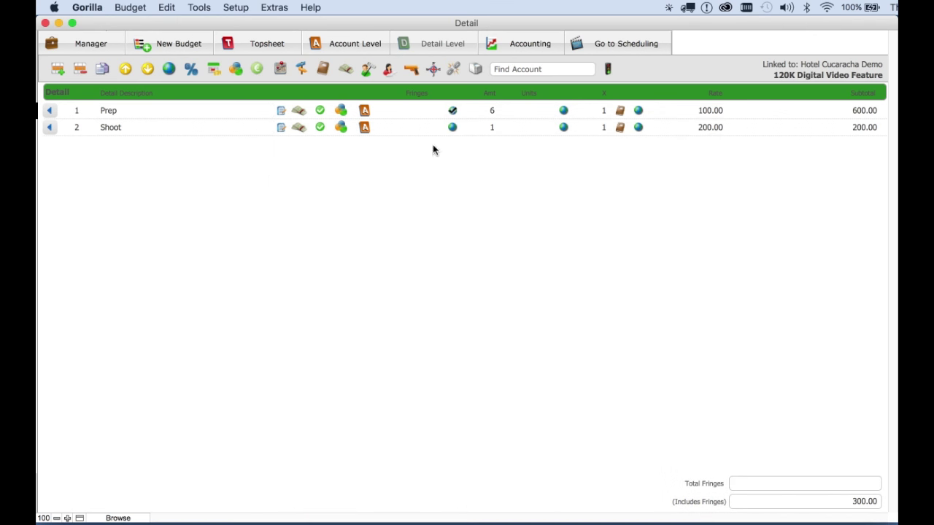
pyautogui.click(452, 127)
pyautogui.doubleClick(396, 207)
pyautogui.click(528, 111)
pyautogui.write('Days')
pyautogui.press('Return')
pyautogui.click(529, 128)
pyautogui.write('Days')
pyautogui.press('Return')
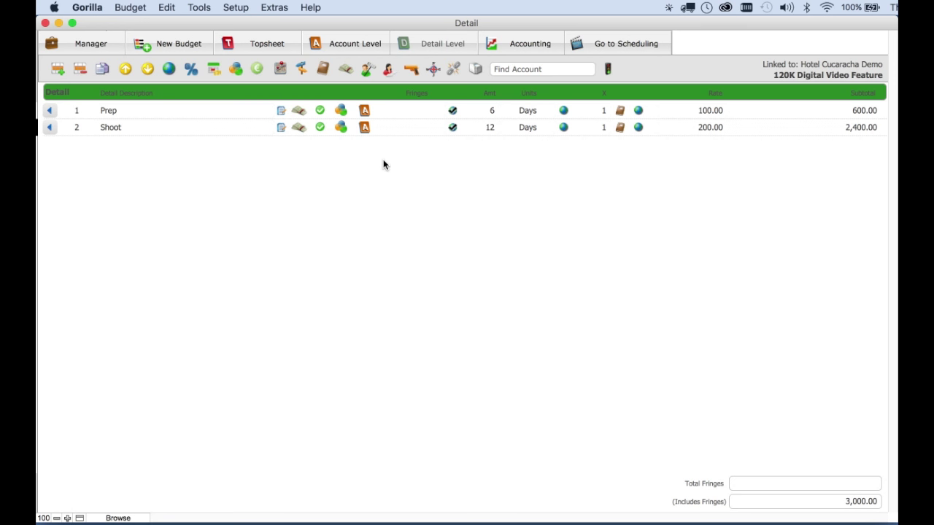
pyautogui.click(167, 70)
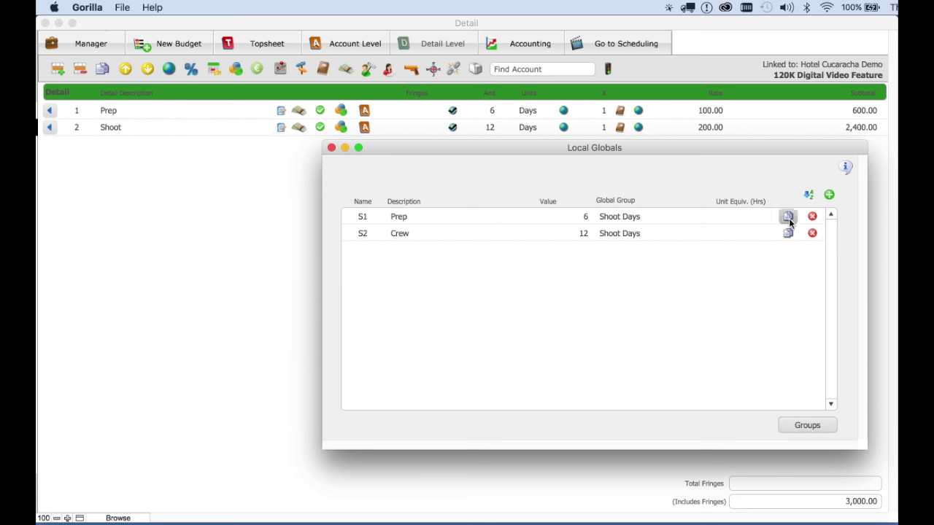
# - Change the S1 Prep global value from 6 to 9, making the total 3,300.00
pyautogui.click(586, 217)
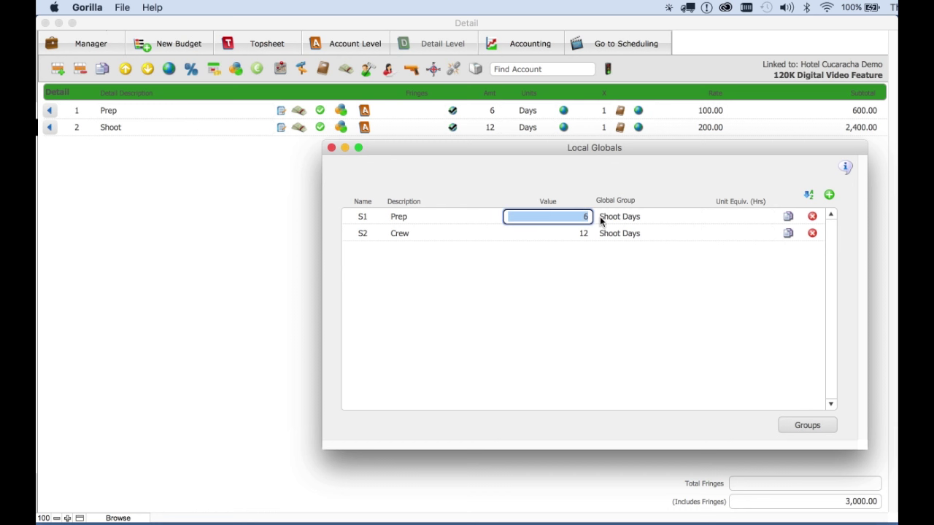
pyautogui.write('9')
pyautogui.click(604, 268)
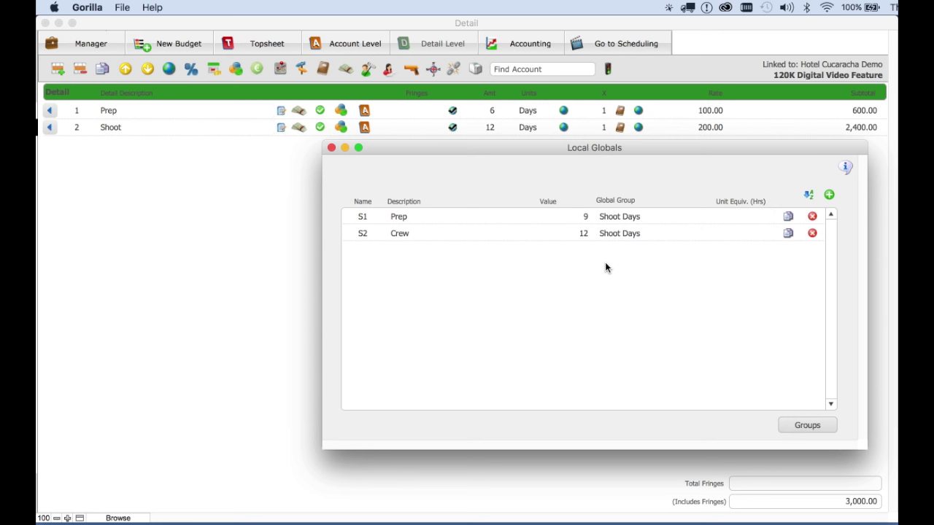
pyautogui.click(332, 148)
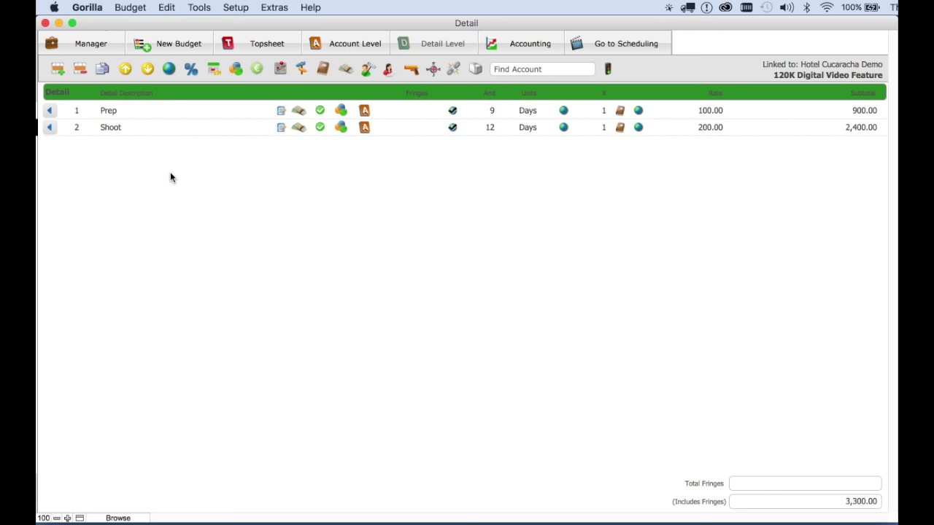
pyautogui.click(84, 45)
# - Load the Feature Film High Level template as a new budget linked to Hotel Cucaracha Demo
pyautogui.moveTo(477, 116); pyautogui.dragTo(428, 86)
pyautogui.click(712, 129)
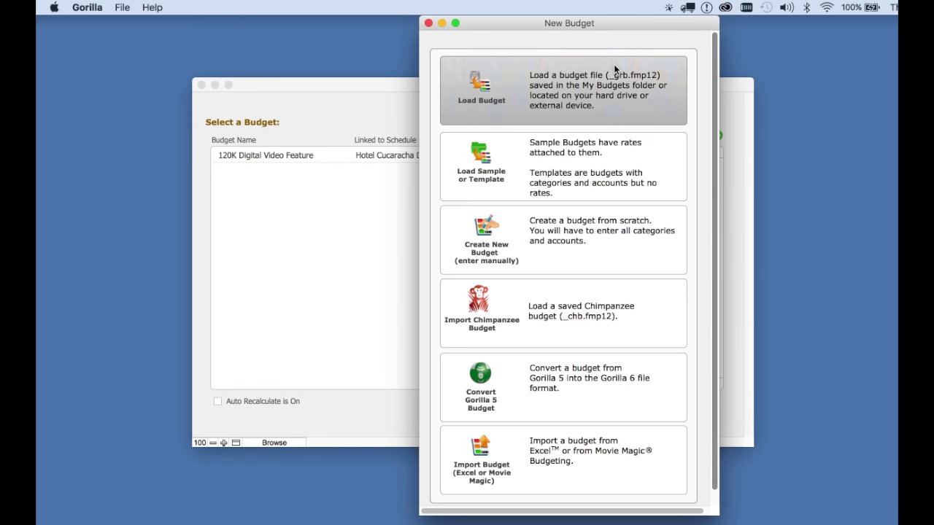
pyautogui.moveTo(588, 25); pyautogui.dragTo(479, 21)
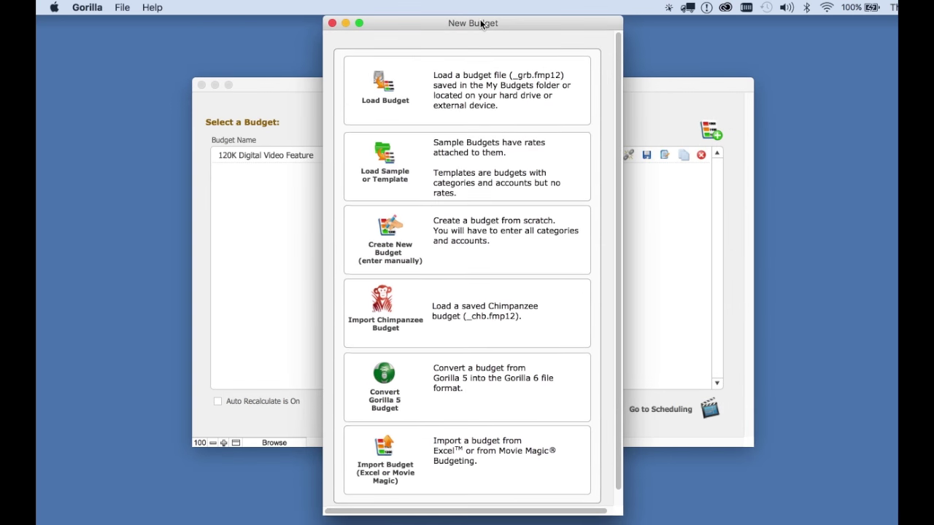
pyautogui.click(457, 167)
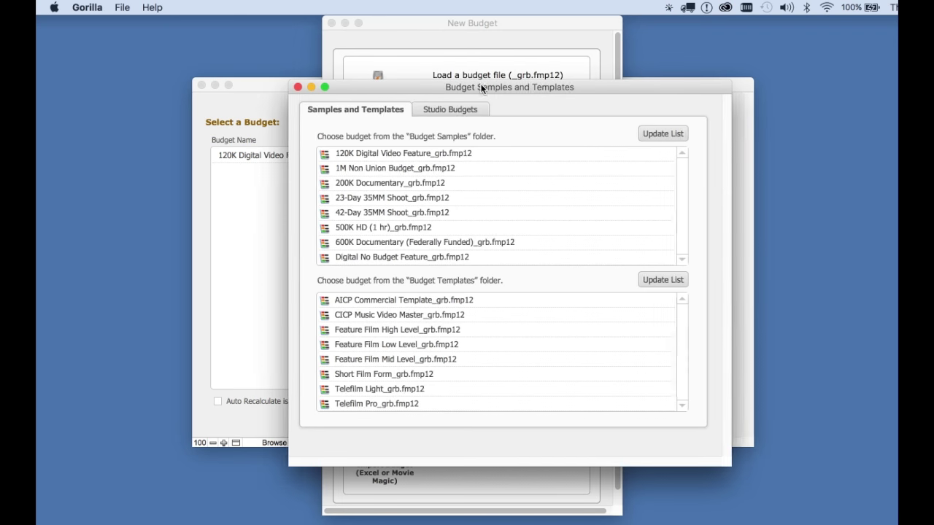
pyautogui.moveTo(483, 88); pyautogui.dragTo(441, 73)
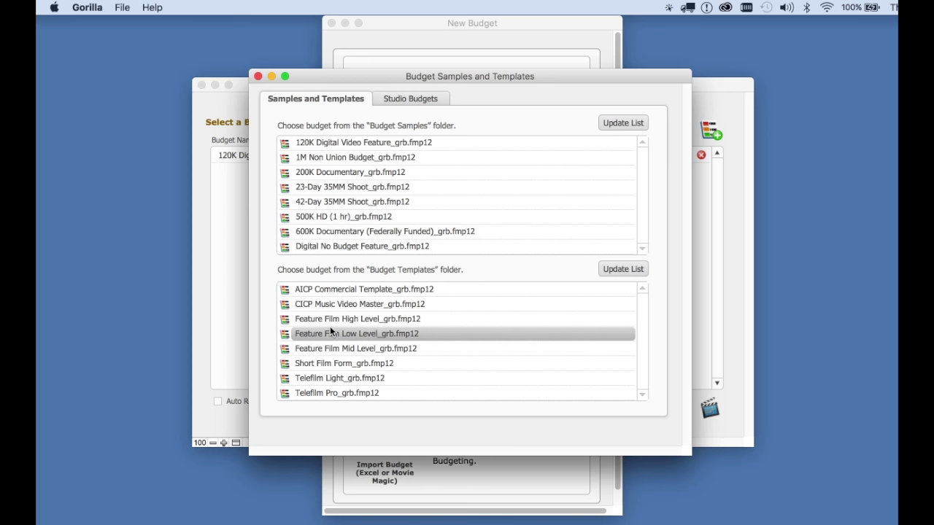
pyautogui.click(391, 317)
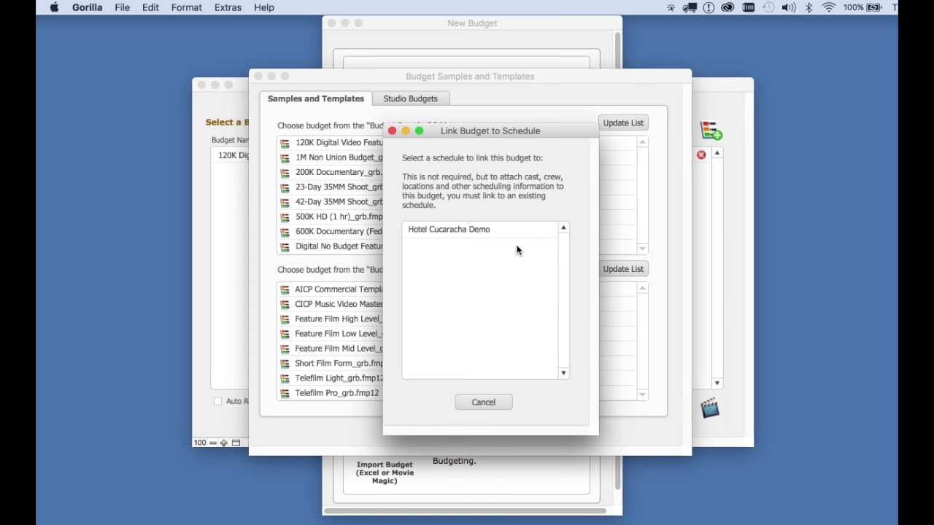
pyautogui.click(464, 232)
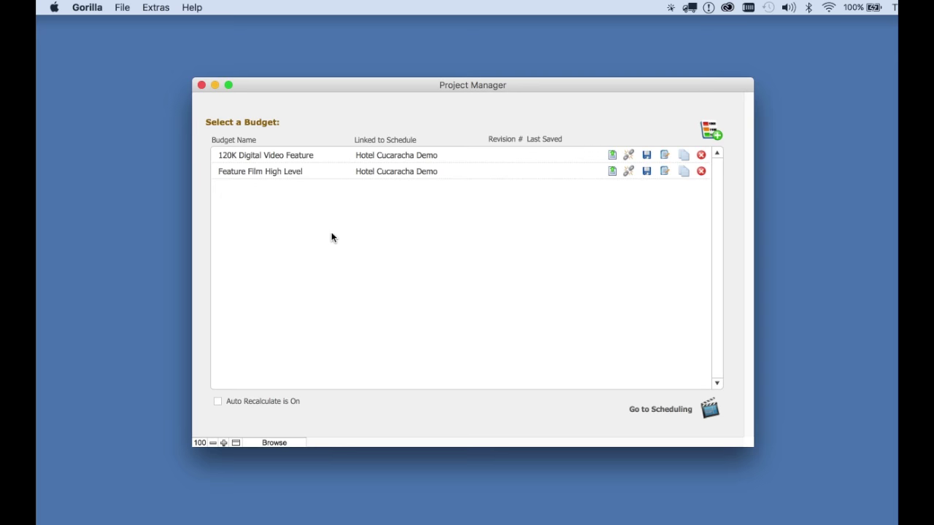
pyautogui.click(236, 173)
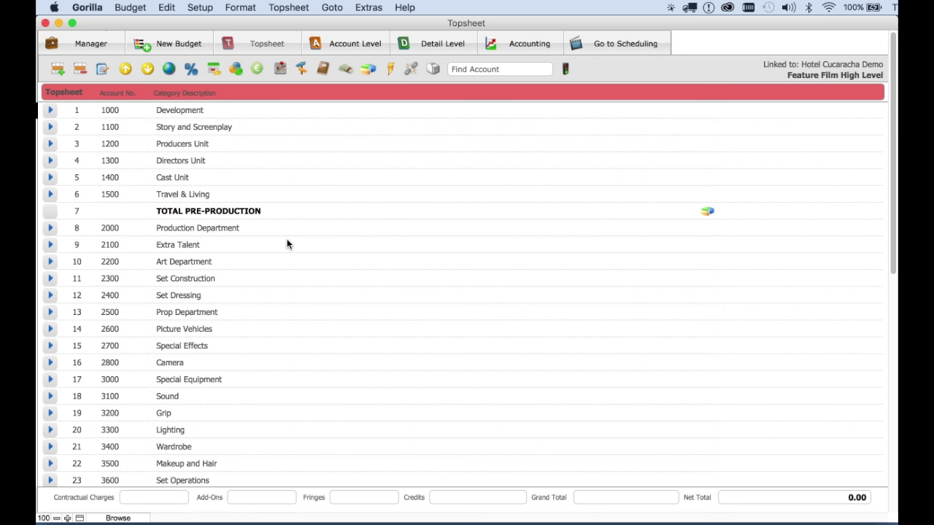
# - Drill into 2200 Art Department and open one of its accounts at Detail Level
pyautogui.click(51, 262)
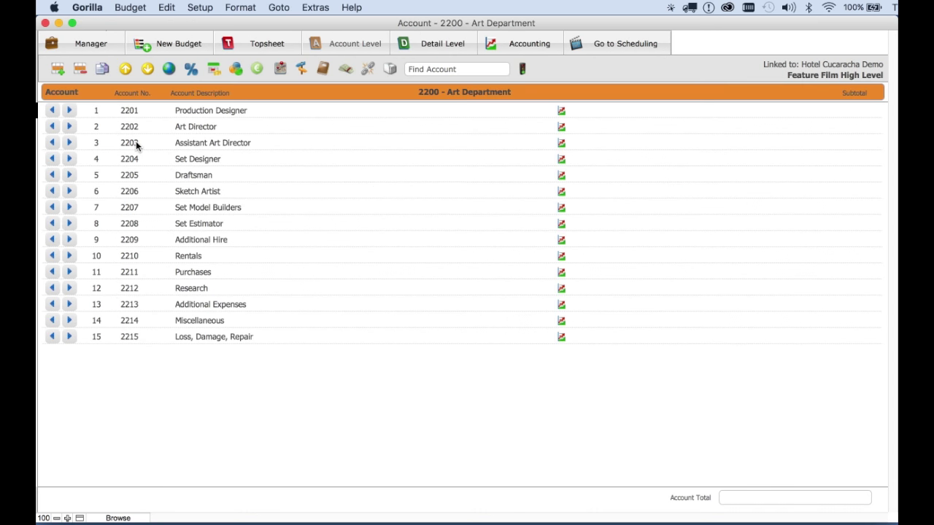
pyautogui.click(69, 110)
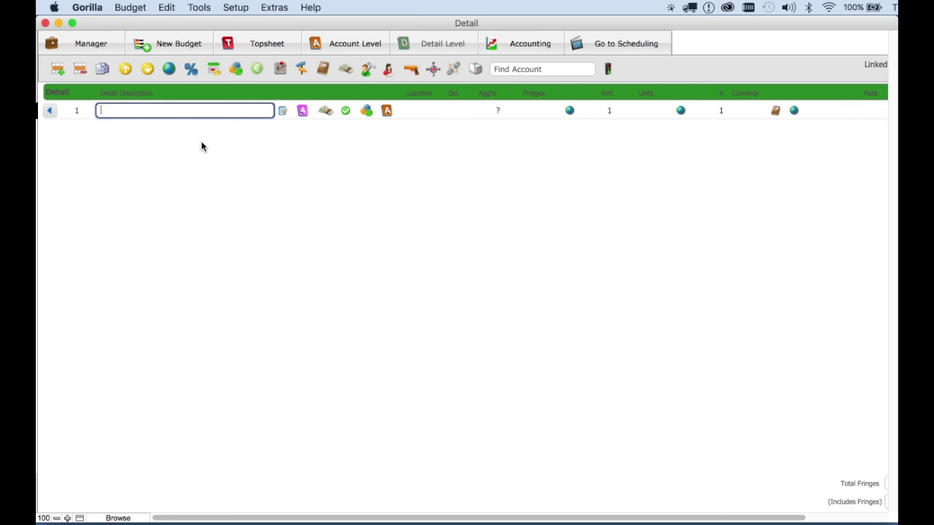
# - Import the Art Director from the schedule's crew and delete the empty first detail line
pyautogui.click(368, 72)
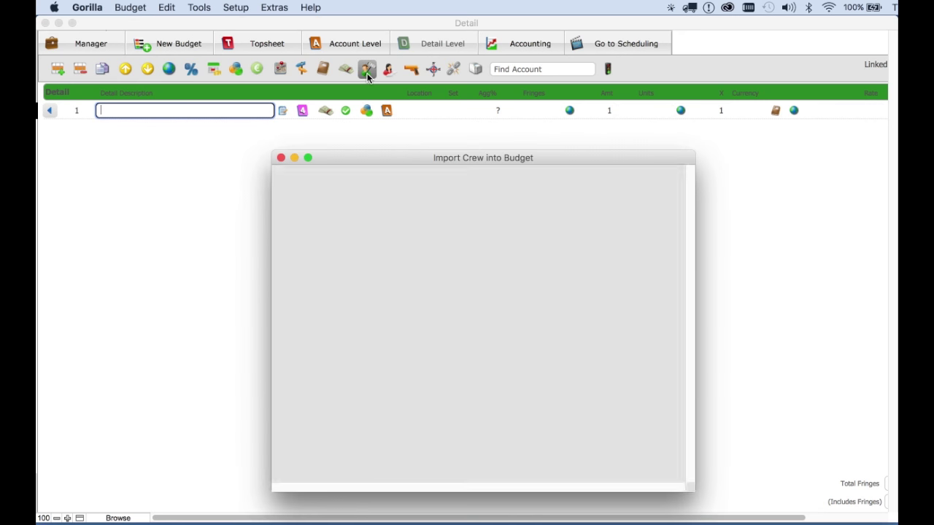
pyautogui.moveTo(418, 155); pyautogui.dragTo(389, 74)
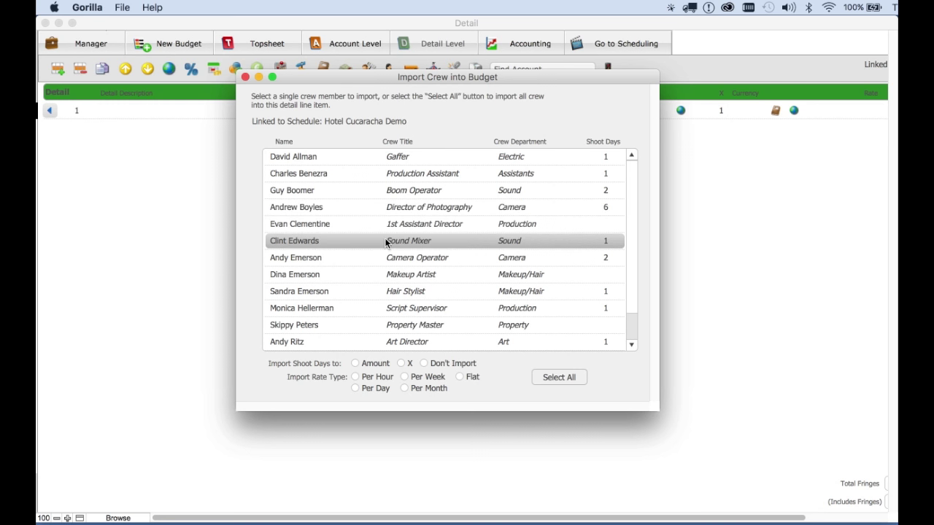
pyautogui.doubleClick(308, 343)
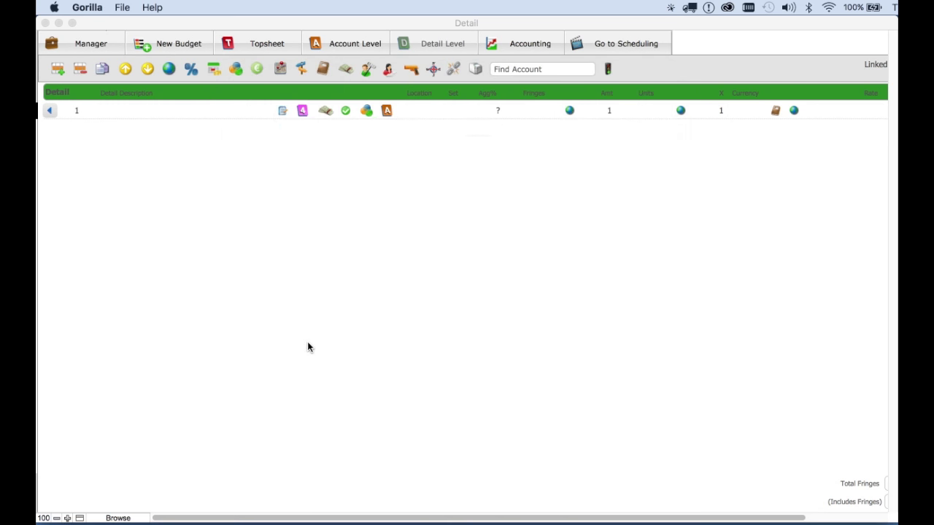
pyautogui.click(242, 110)
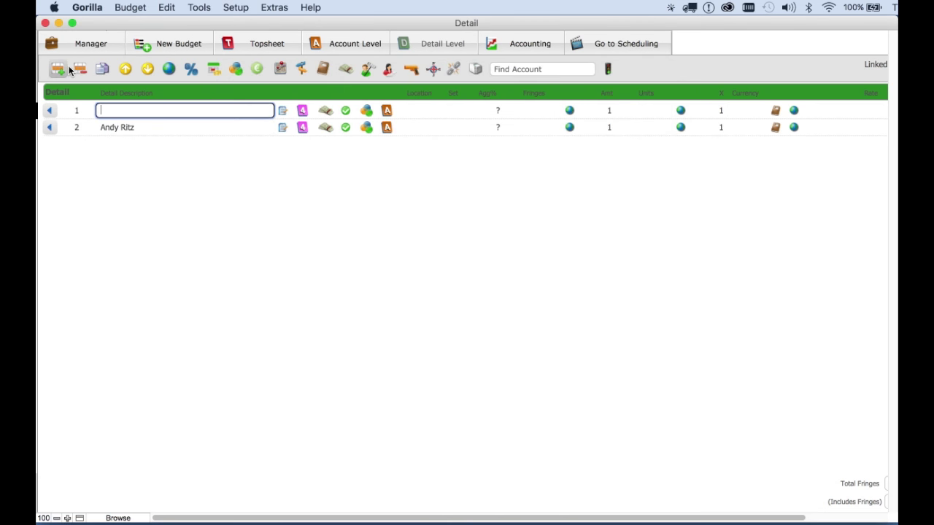
pyautogui.click(79, 69)
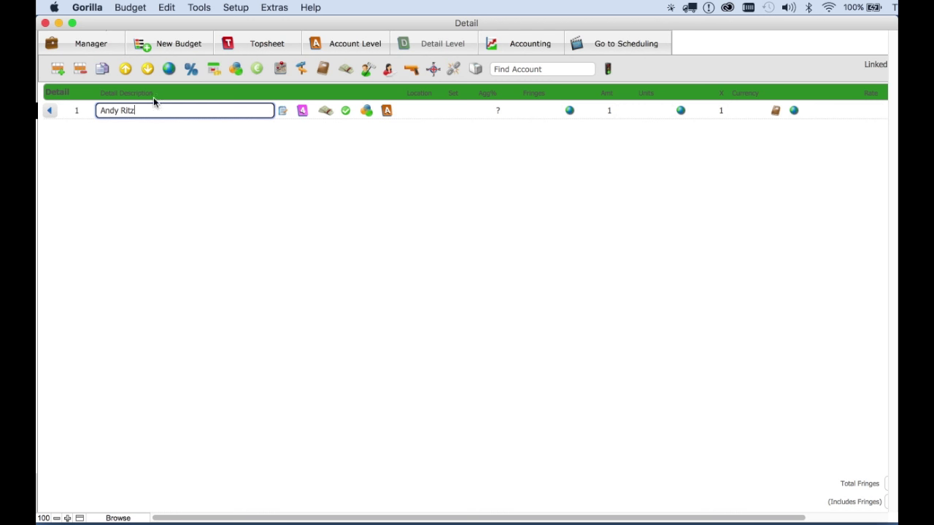
pyautogui.click(230, 140)
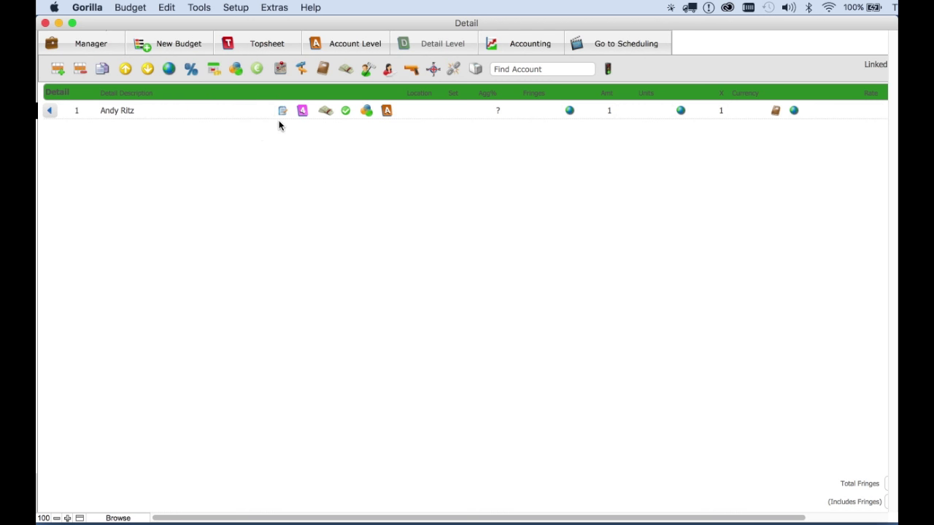
pyautogui.click(433, 70)
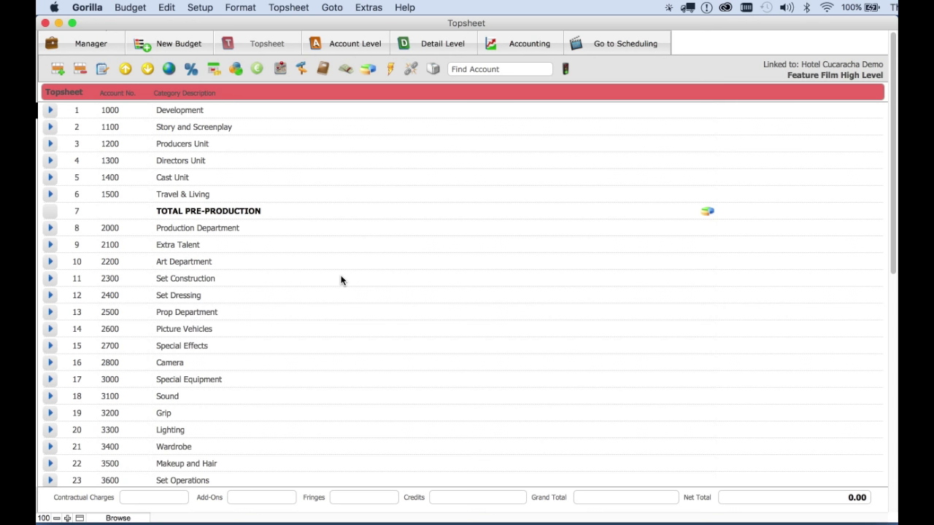
# - Under 4000 Location Expense, add account 4029 described as 'Cost' and open its detail lines
pyautogui.scroll(-10, 248, 348)
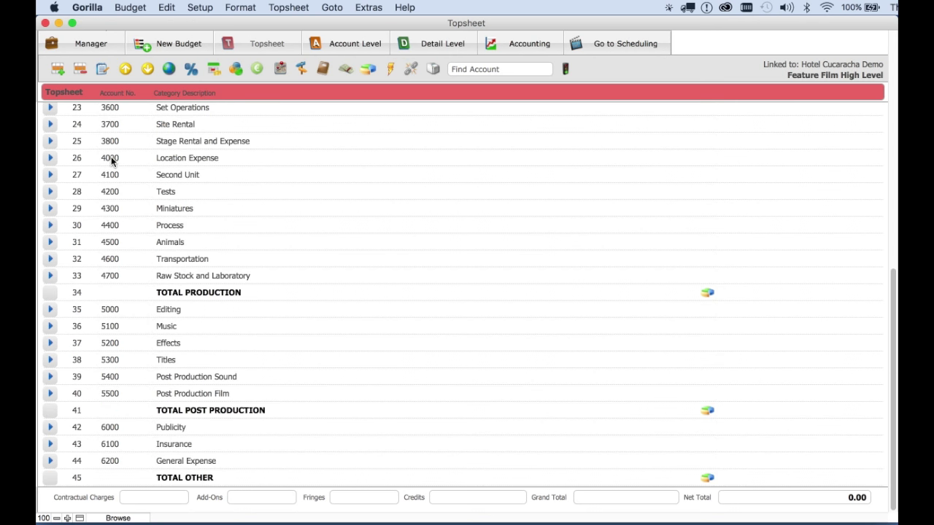
pyautogui.click(49, 158)
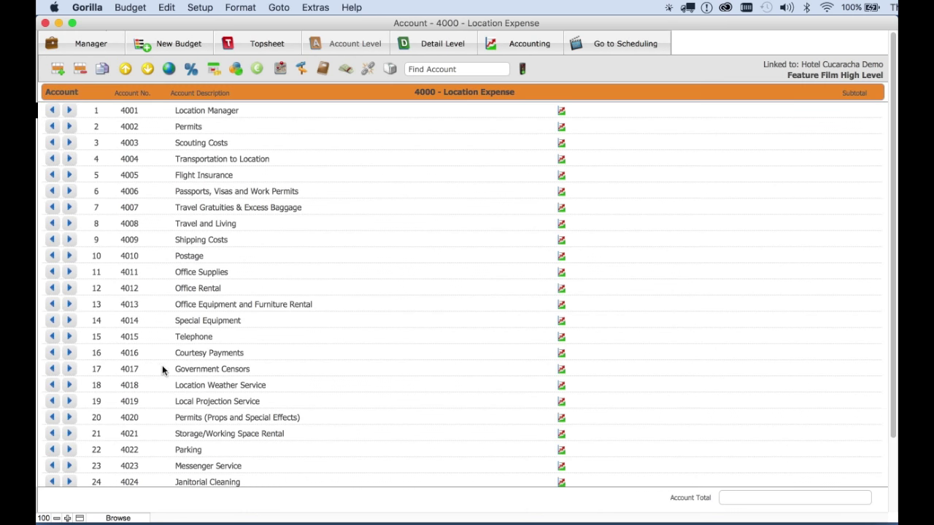
pyautogui.scroll(-3, 163, 363)
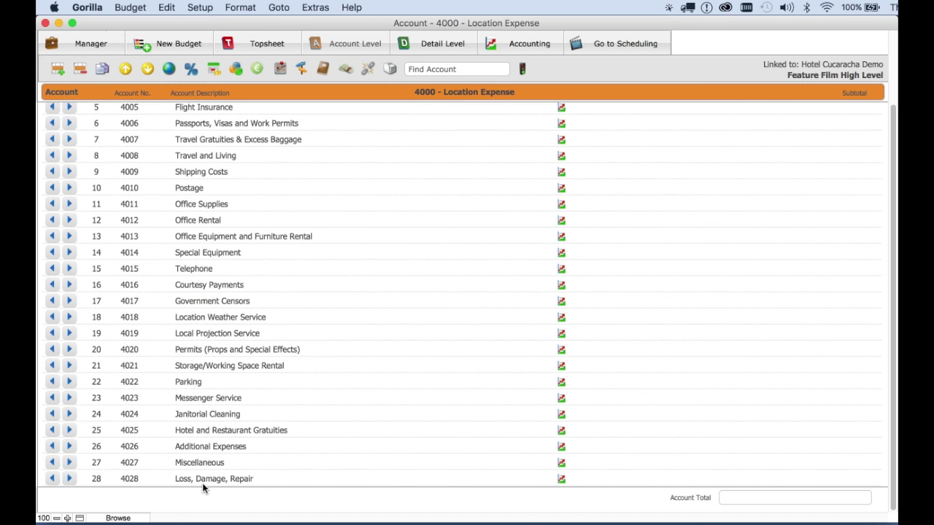
pyautogui.click(57, 69)
pyautogui.write('40')
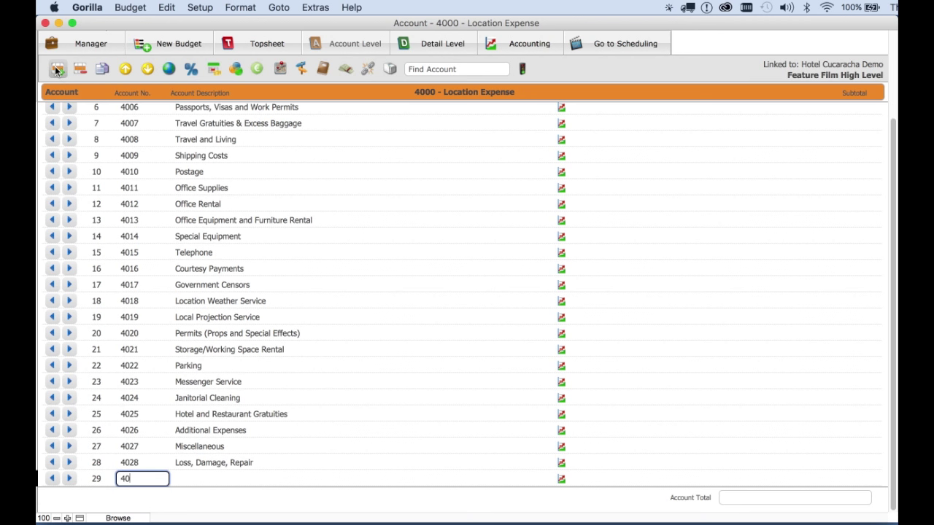
pyautogui.write('29')
pyautogui.press('Tab')
pyautogui.write('Cost')
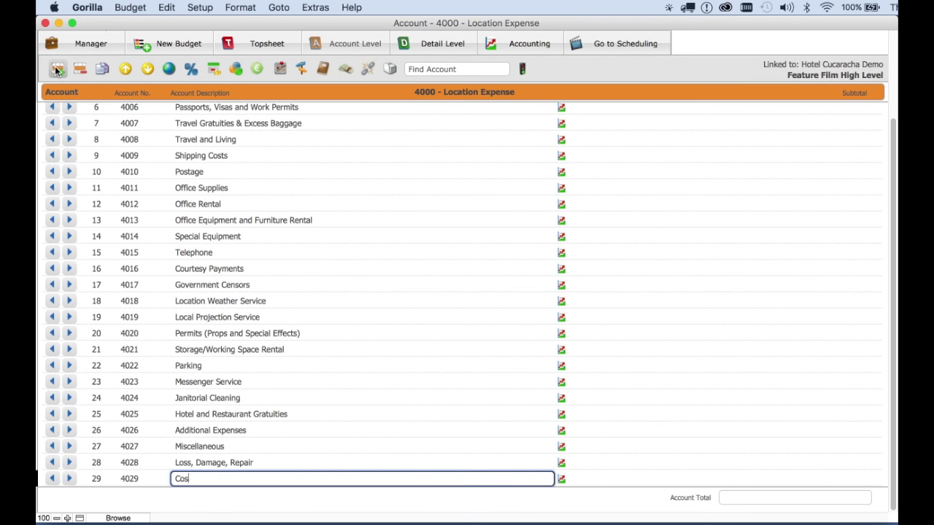
pyautogui.click(70, 478)
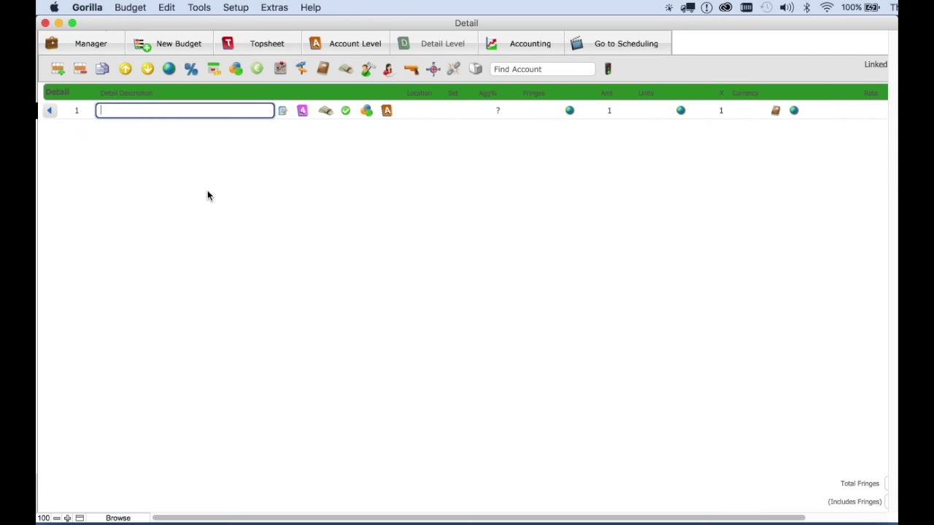
# - Import all eight locations as detail lines in account 4029
pyautogui.click(434, 70)
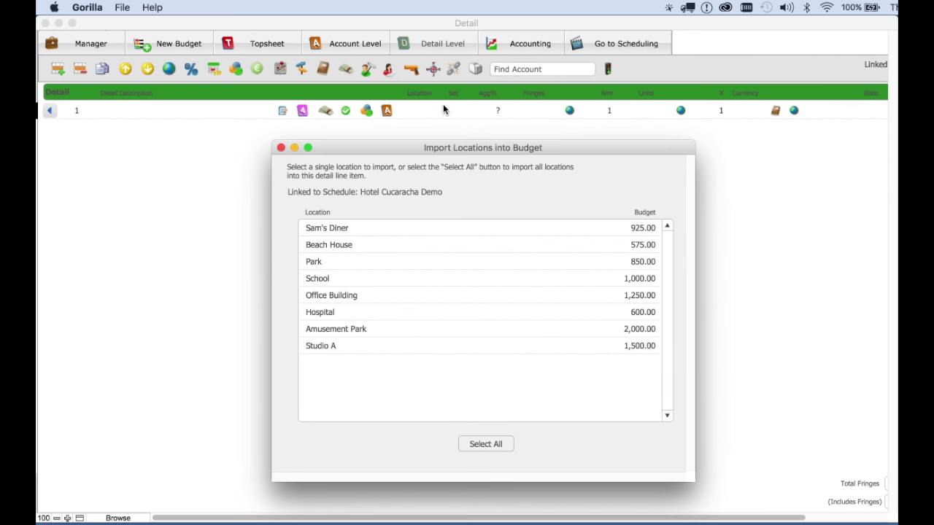
pyautogui.moveTo(457, 148); pyautogui.dragTo(456, 100)
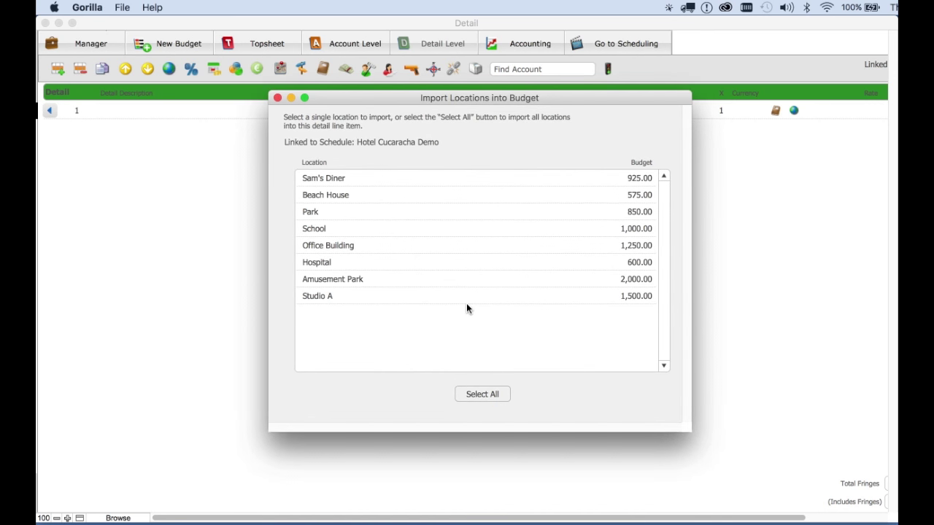
pyautogui.click(478, 393)
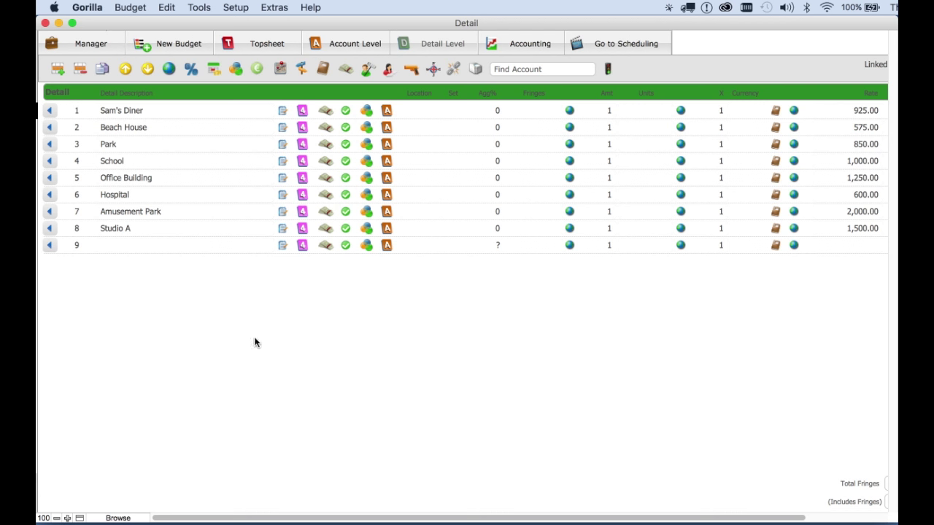
# - Delete the empty ninth detail line and commit Studio A's description
pyautogui.click(125, 246)
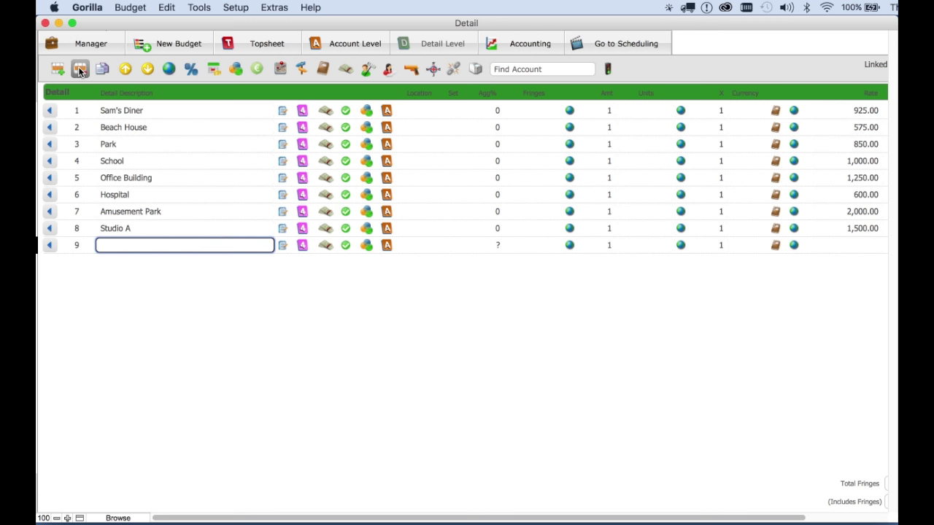
pyautogui.click(80, 68)
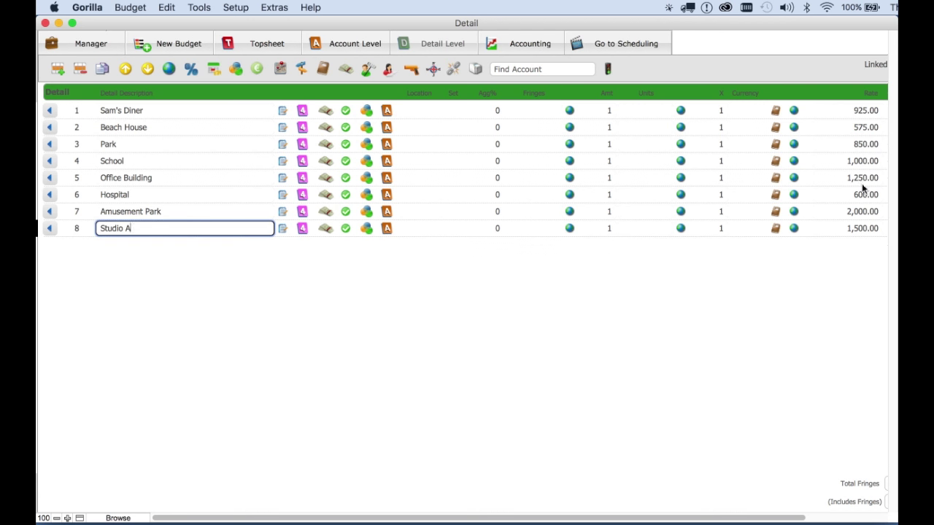
pyautogui.click(405, 273)
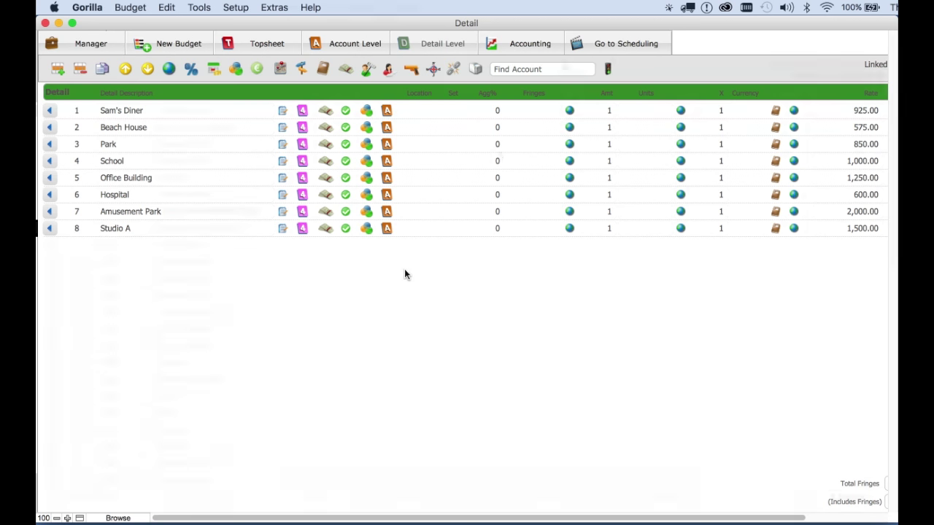
pyautogui.press('super+t')
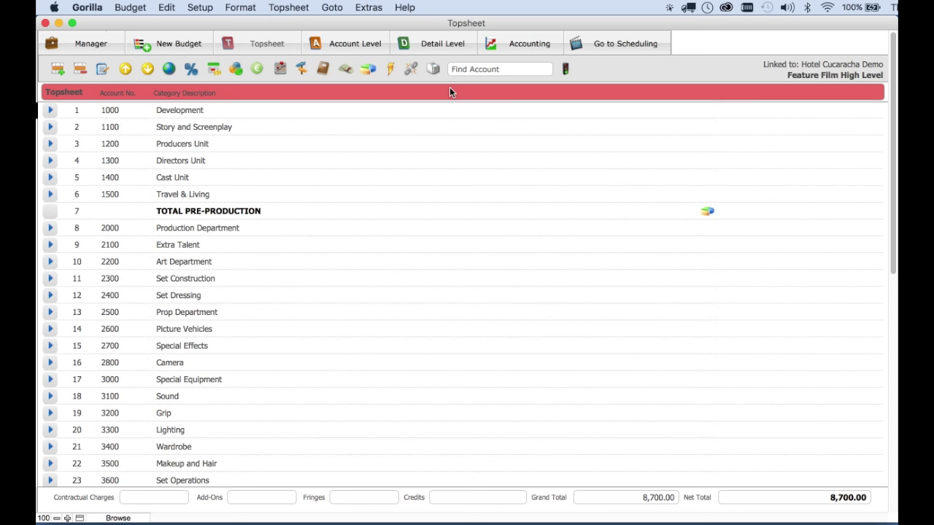
# - Preview the Topsheet report showing 8,700 under Location Expense, then reopen the Quick Print choices
pyautogui.click(433, 69)
pyautogui.click(481, 74)
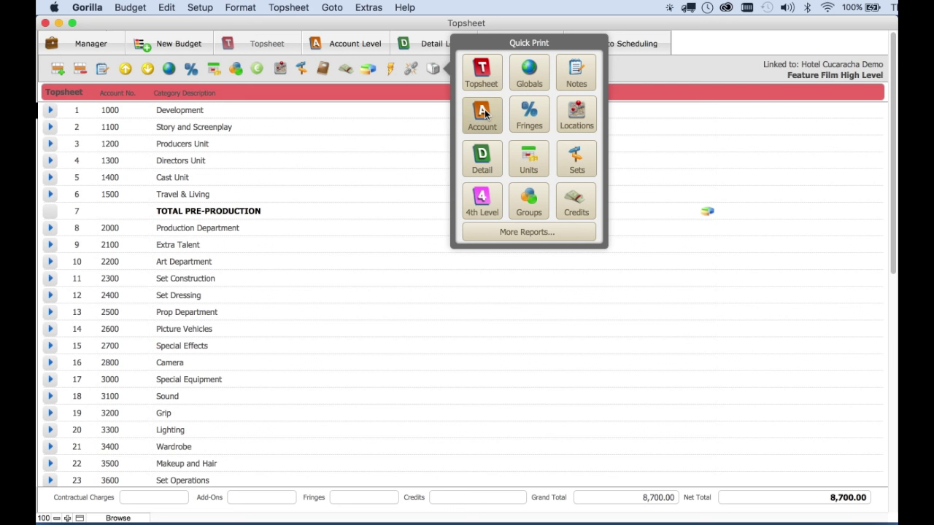
pyautogui.click(481, 74)
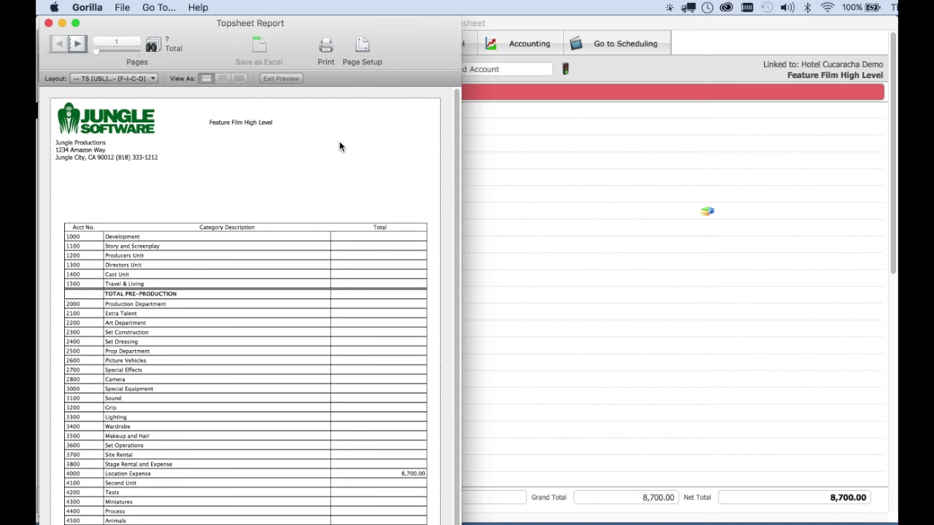
pyautogui.click(48, 23)
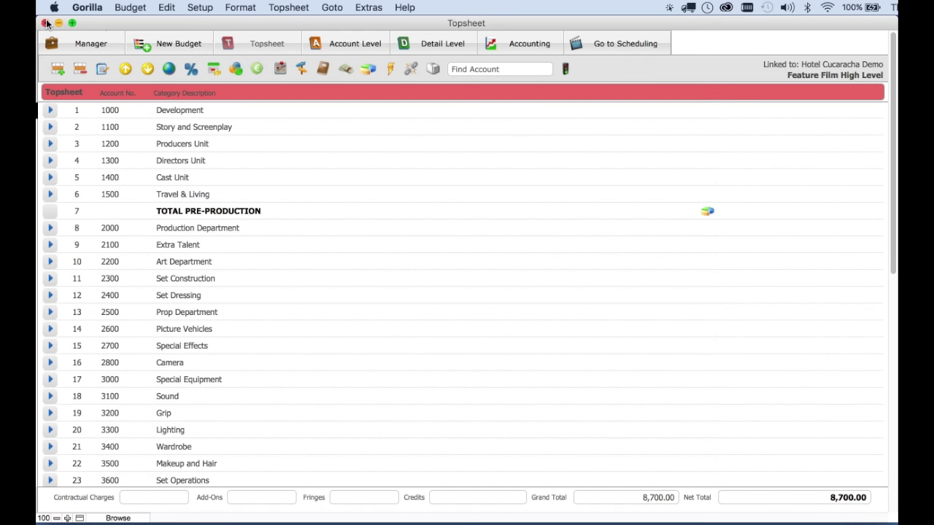
pyautogui.click(433, 70)
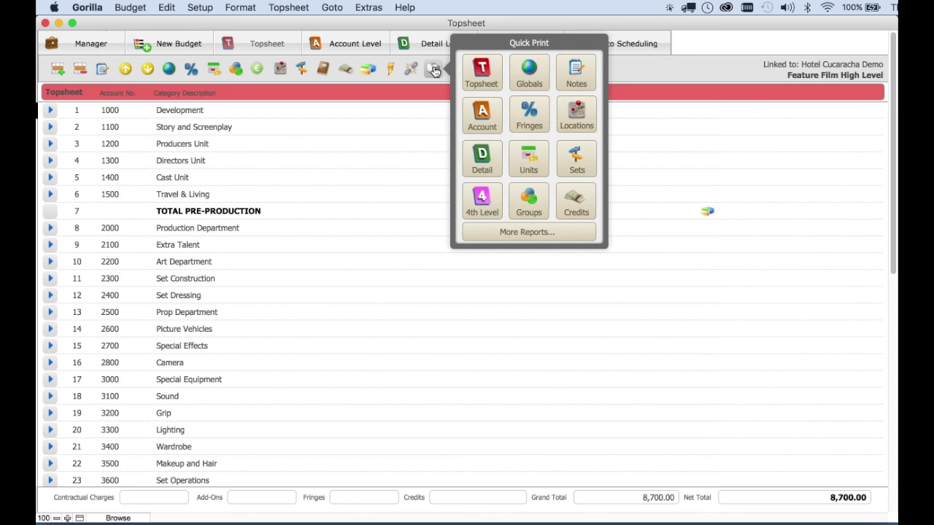
# - In the report header captions, set the left caption to the Director and the right to the Production Assistant
pyautogui.click(588, 235)
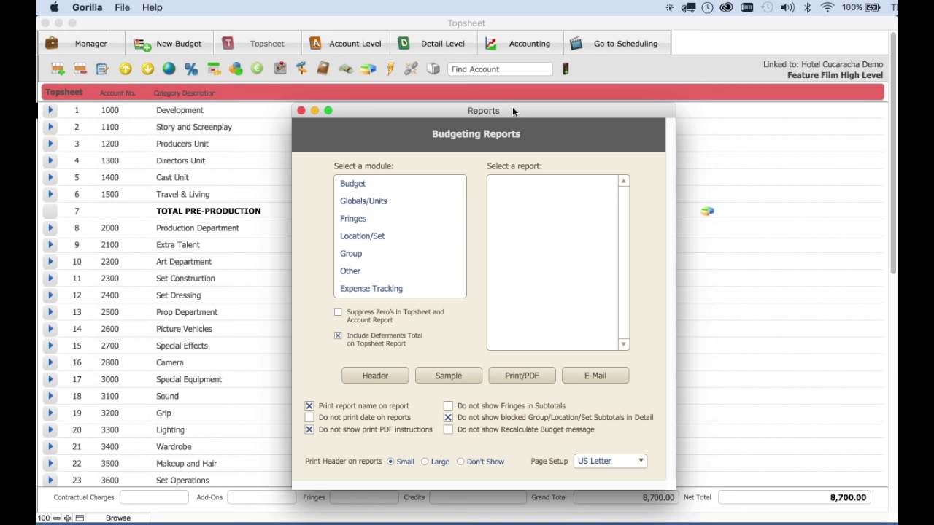
pyautogui.moveTo(512, 106); pyautogui.dragTo(501, 68)
pyautogui.click(364, 334)
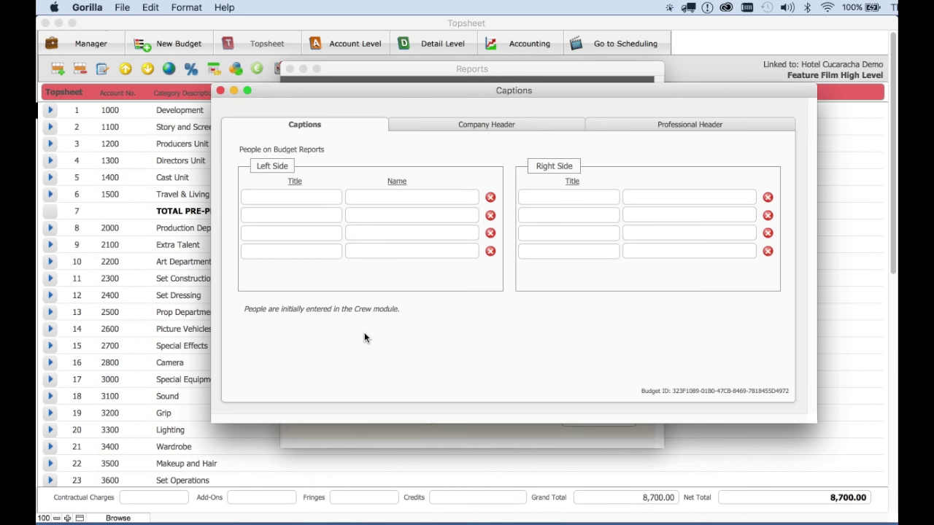
pyautogui.moveTo(466, 90); pyautogui.dragTo(450, 90)
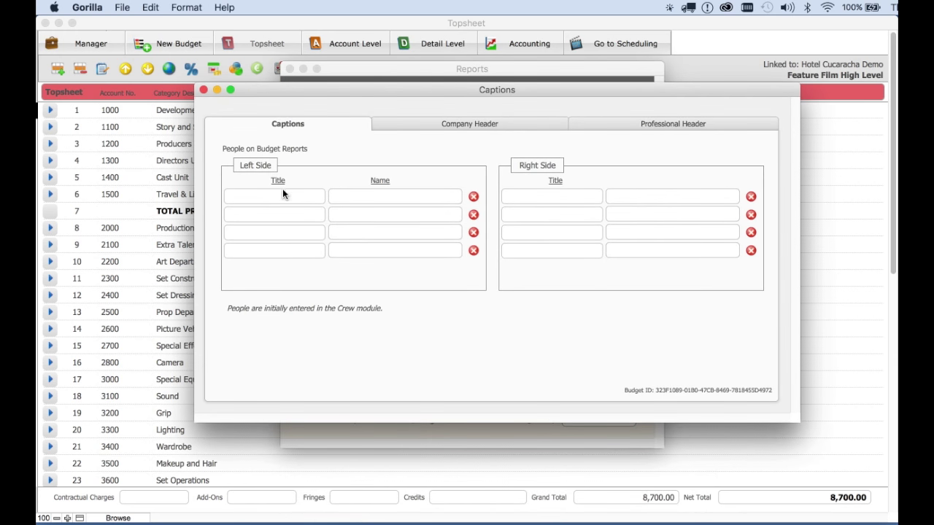
pyautogui.click(362, 197)
pyautogui.click(369, 213)
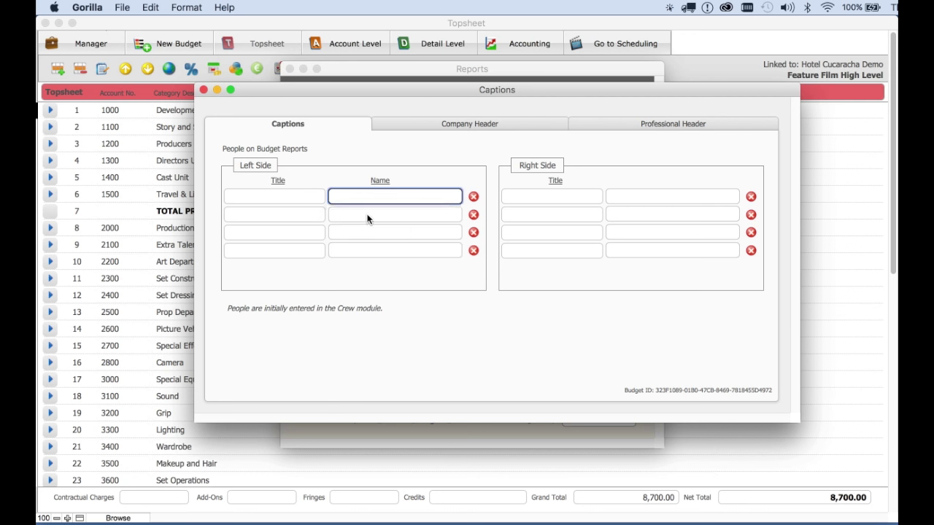
pyautogui.click(632, 197)
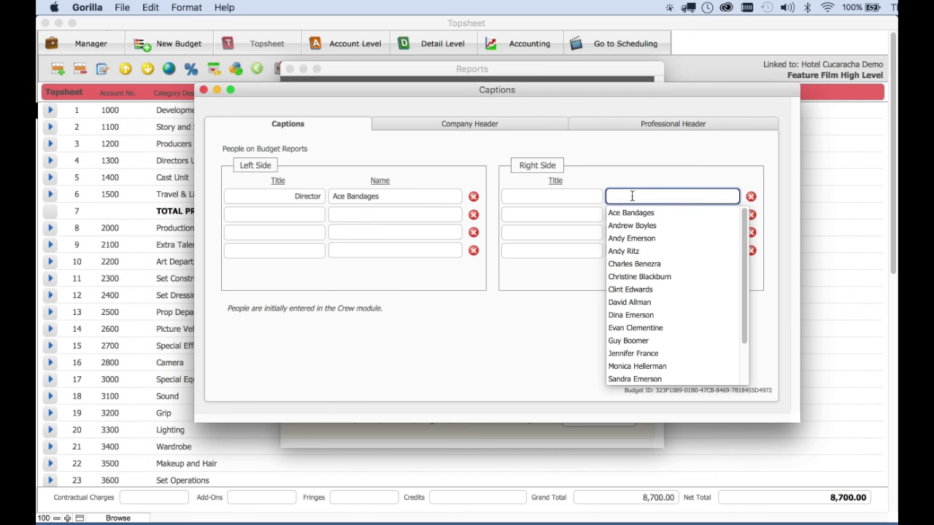
pyautogui.click(636, 264)
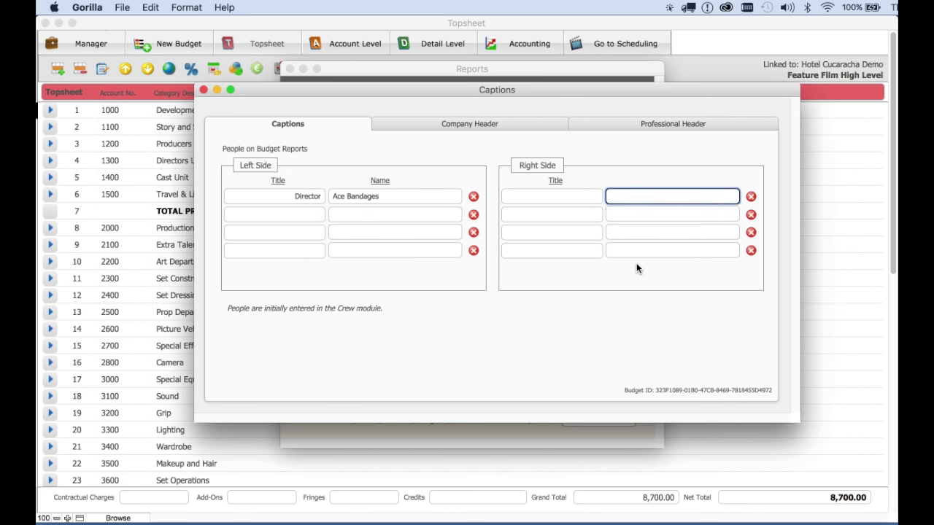
# - Review the company and professional header settings, then close the Captions and Budgeting Reports windows
pyautogui.click(393, 126)
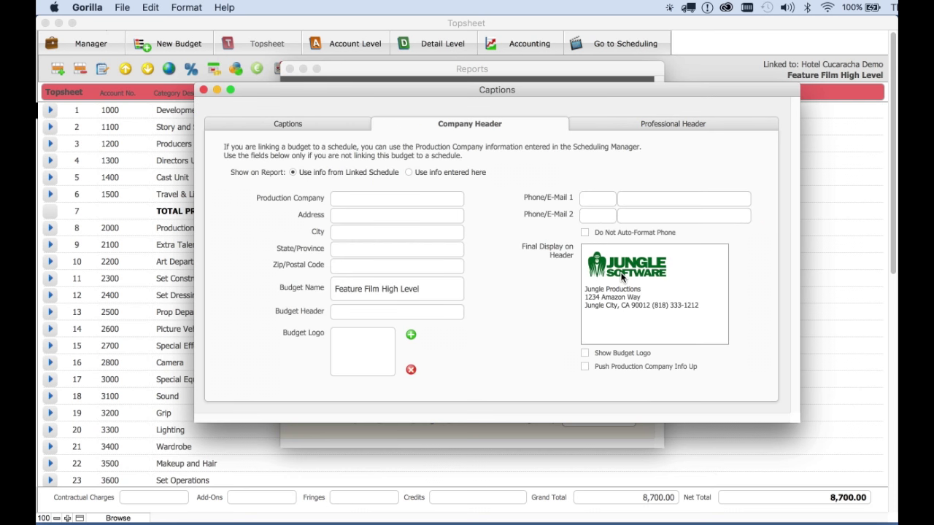
pyautogui.click(634, 126)
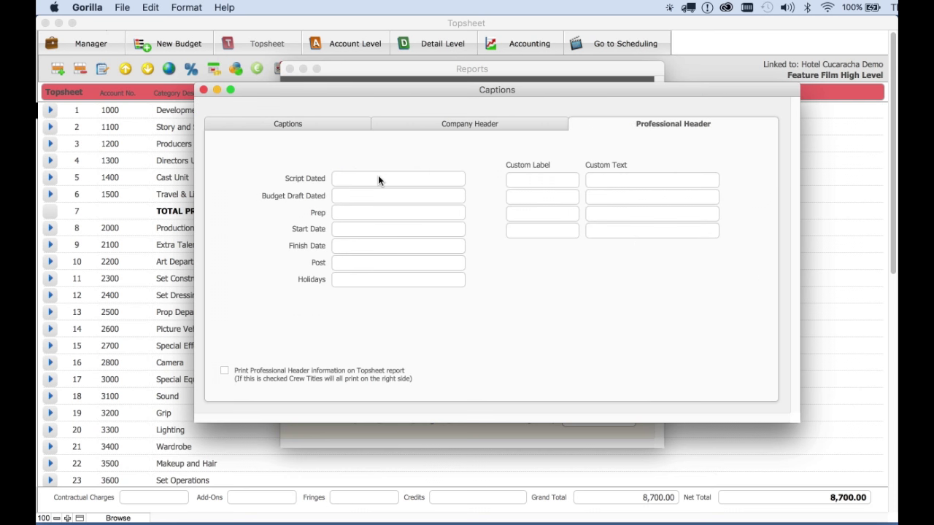
pyautogui.click(522, 179)
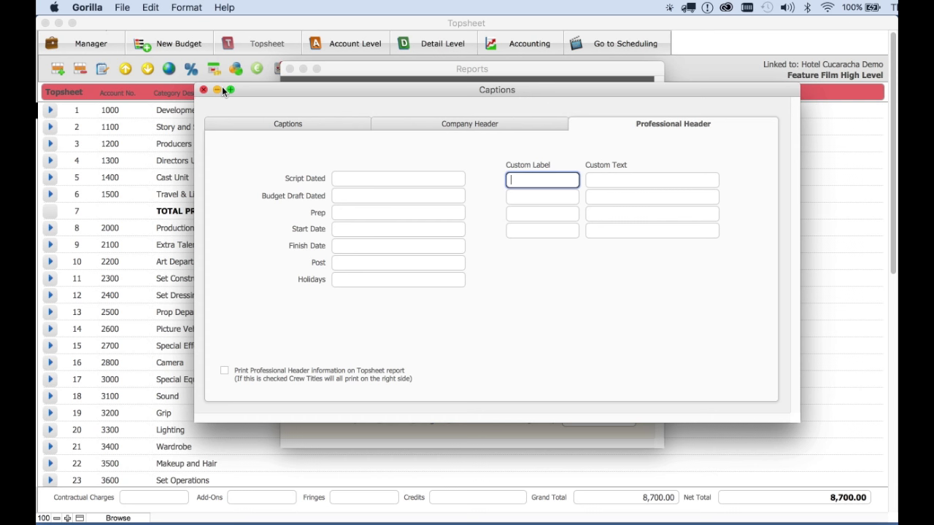
pyautogui.click(203, 89)
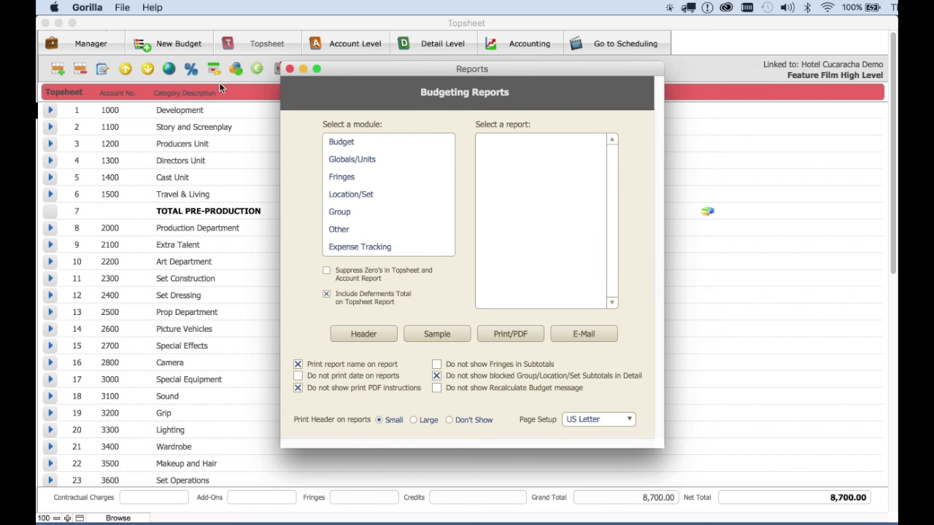
pyautogui.click(290, 68)
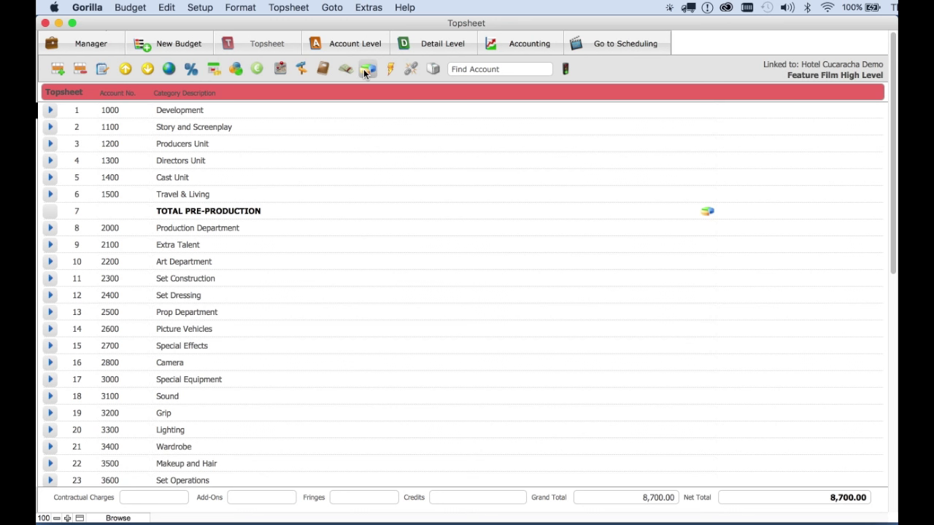
pyautogui.click(323, 70)
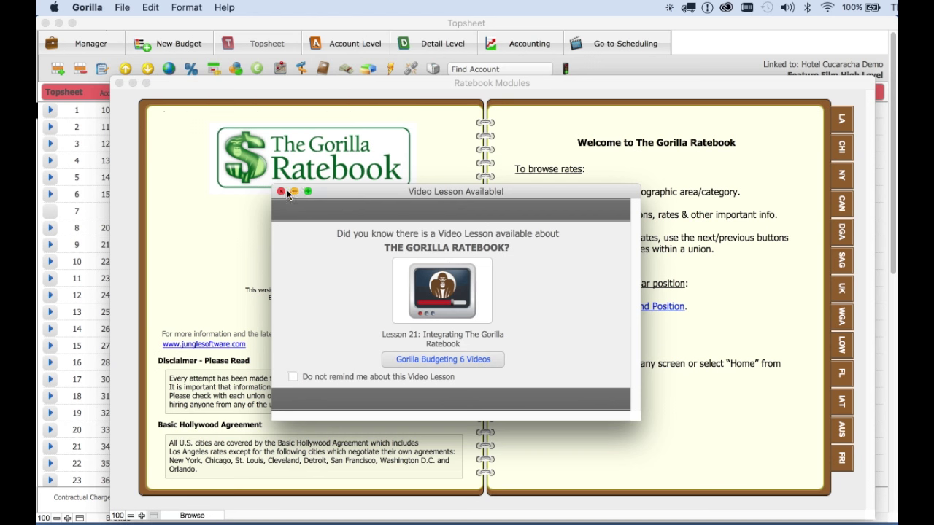
pyautogui.click(281, 193)
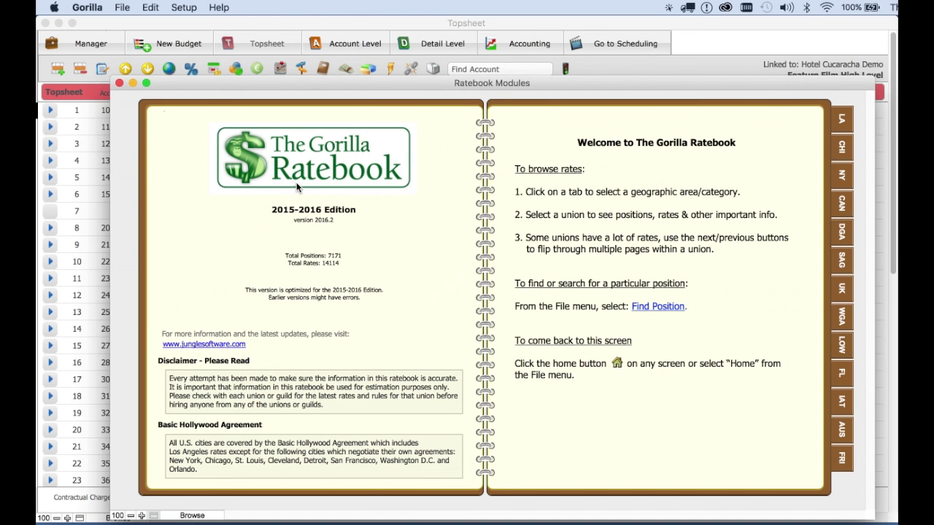
pyautogui.click(120, 82)
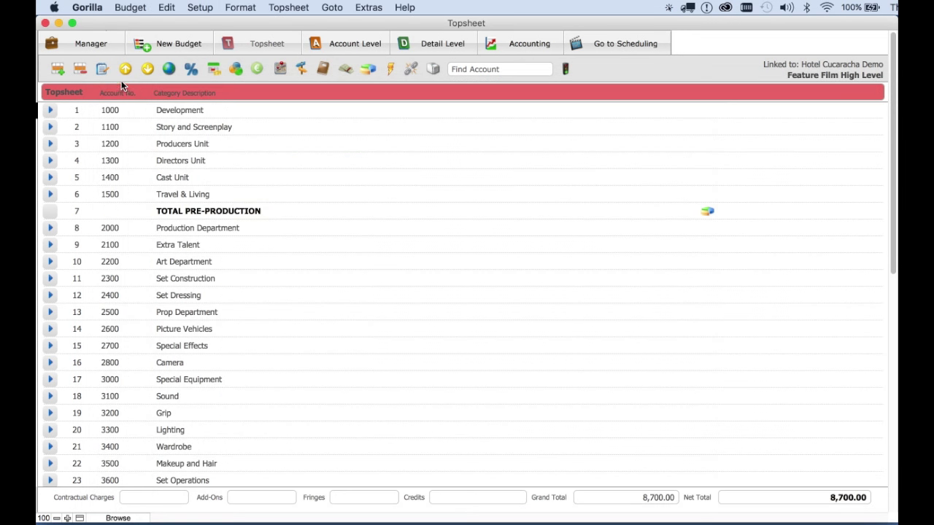
pyautogui.click(534, 43)
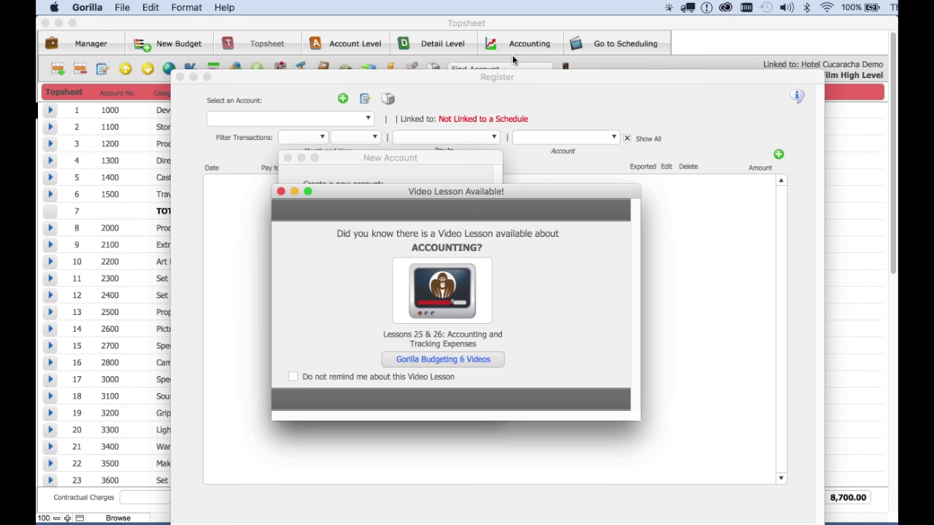
pyautogui.click(280, 192)
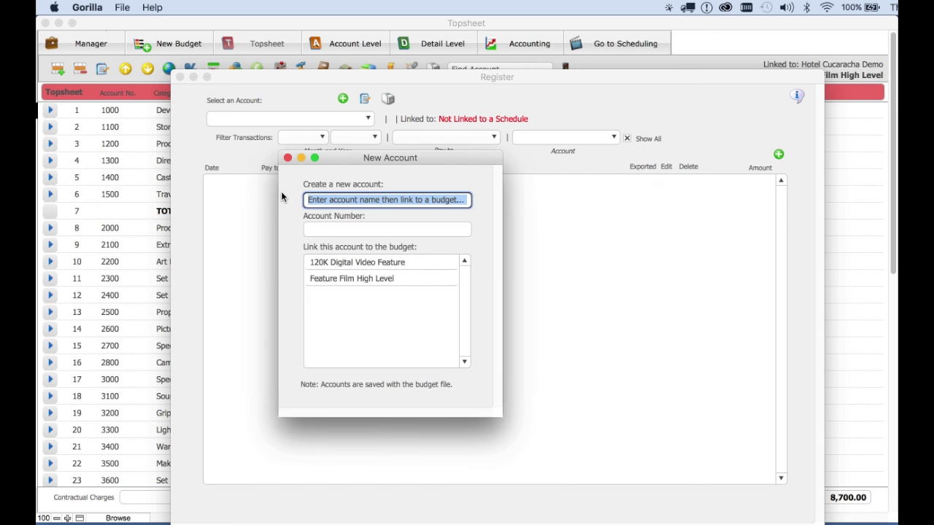
pyautogui.click(288, 158)
# - Close the accounting register and bring up the Jungle Software TV training videos window, centred
pyautogui.click(180, 78)
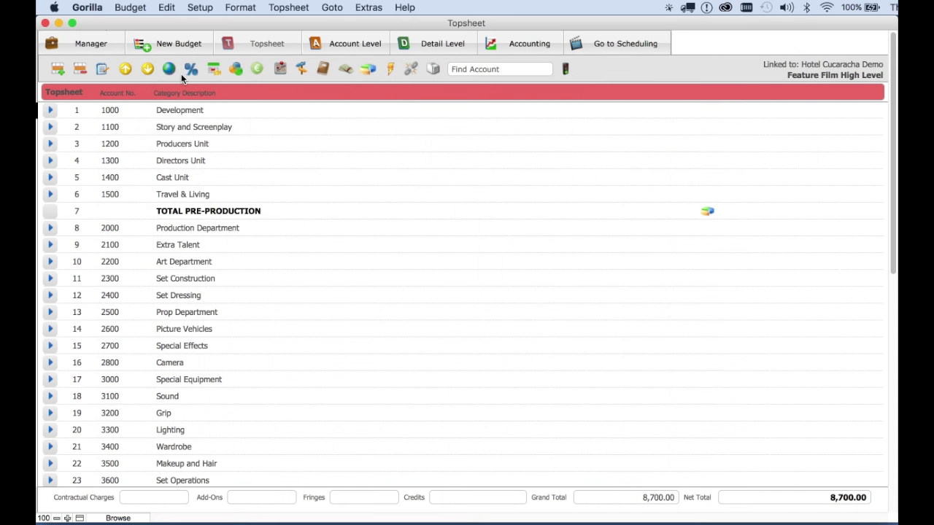
pyautogui.click(367, 7)
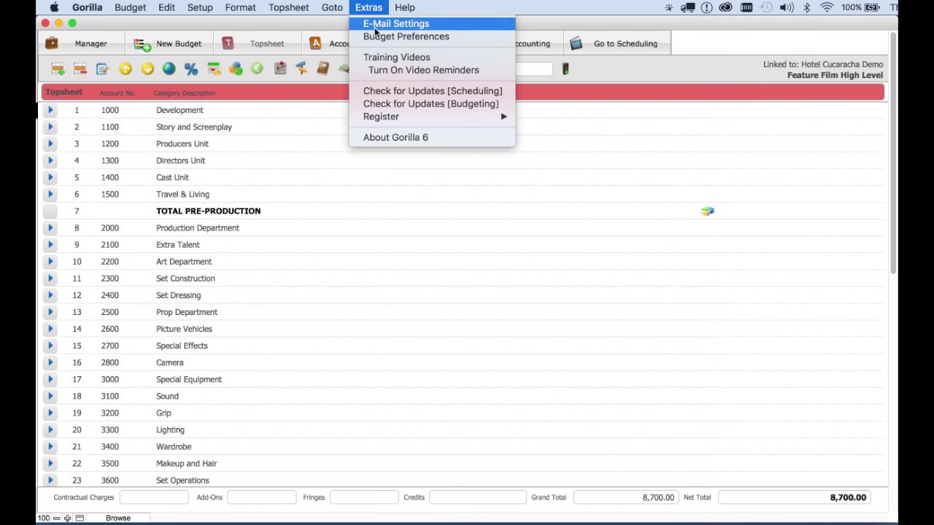
pyautogui.click(502, 59)
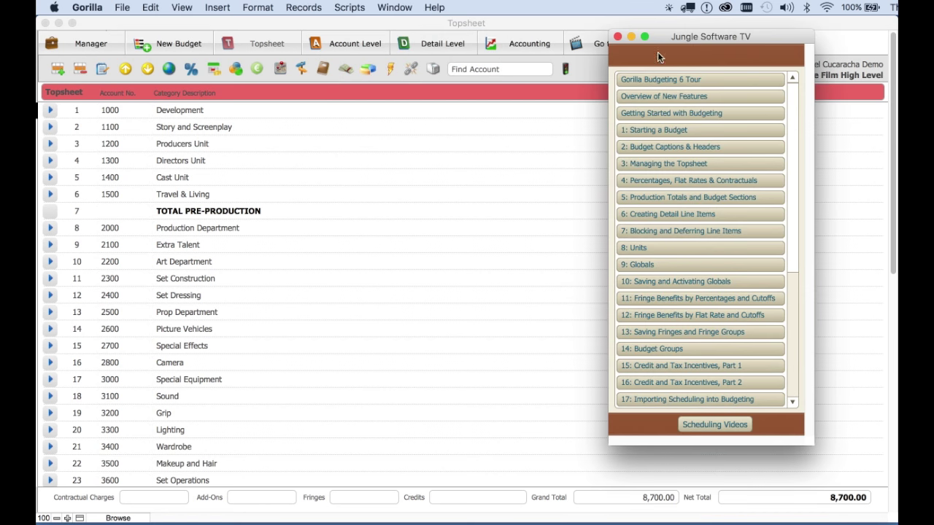
pyautogui.moveTo(684, 39); pyautogui.dragTo(447, 52)
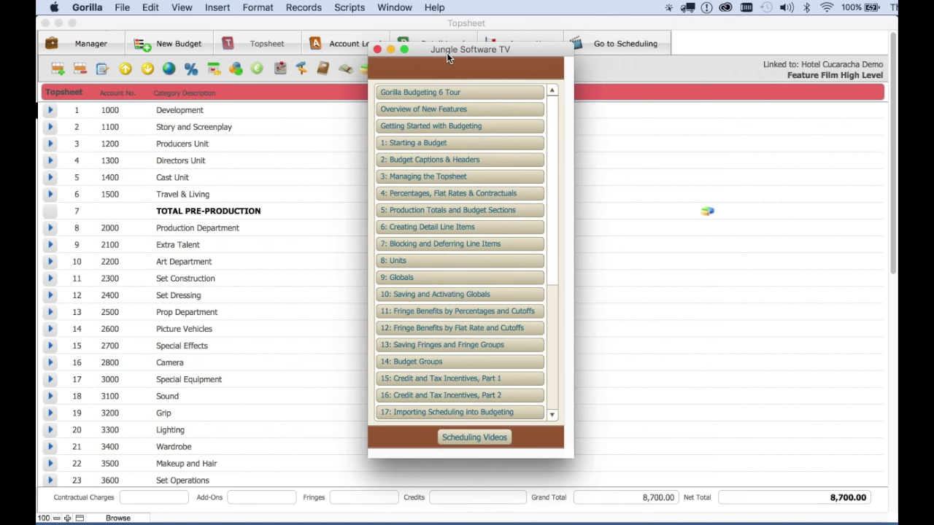